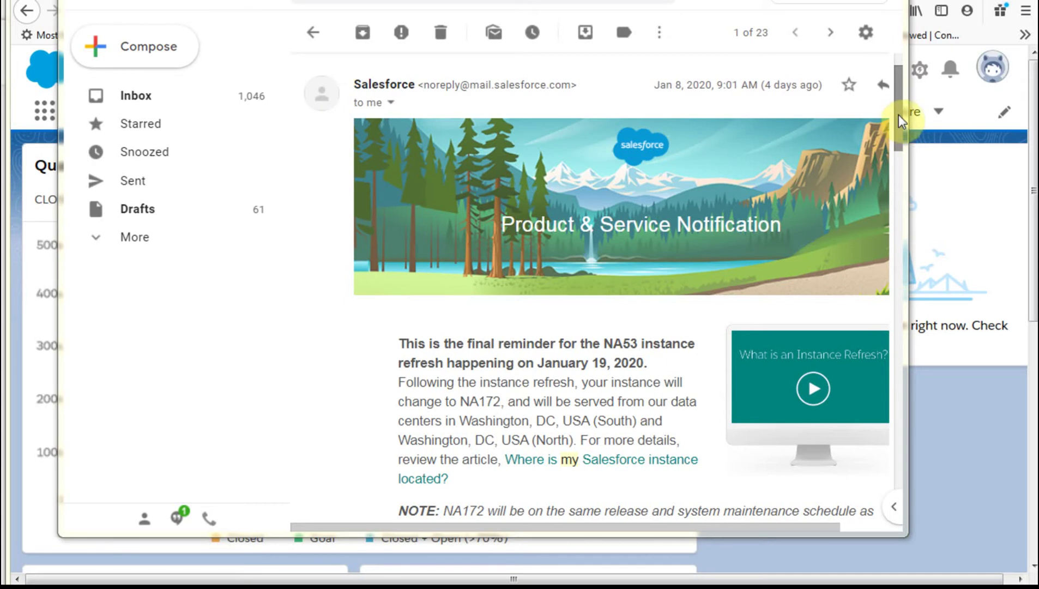
Bring Salesforce forward and confirm Company Information lists a Developer Edition org on instance NA174
left_click_drag(897, 104, 866, 317)
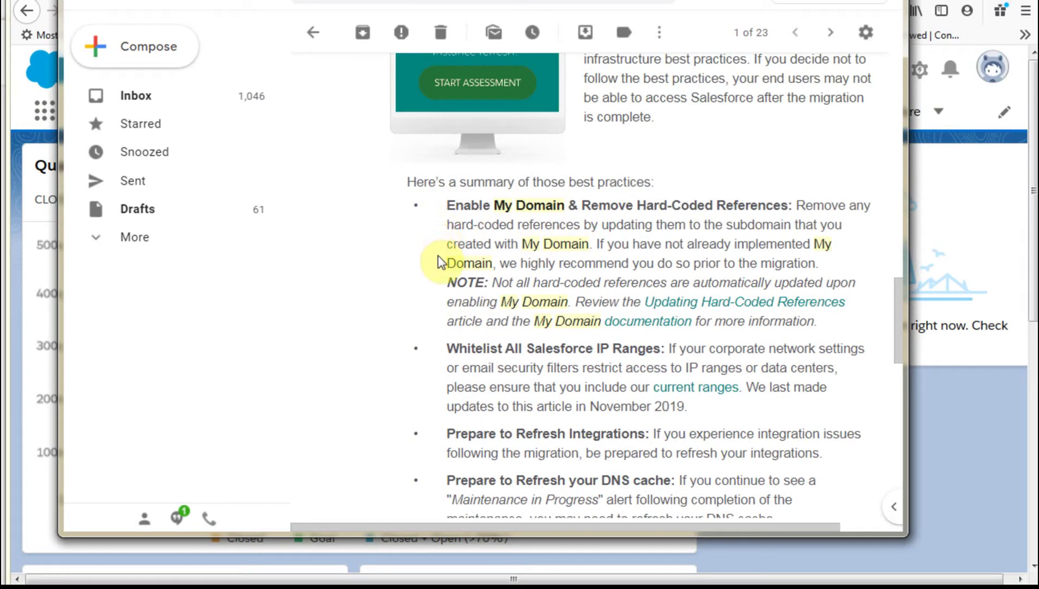
left_click(963, 431)
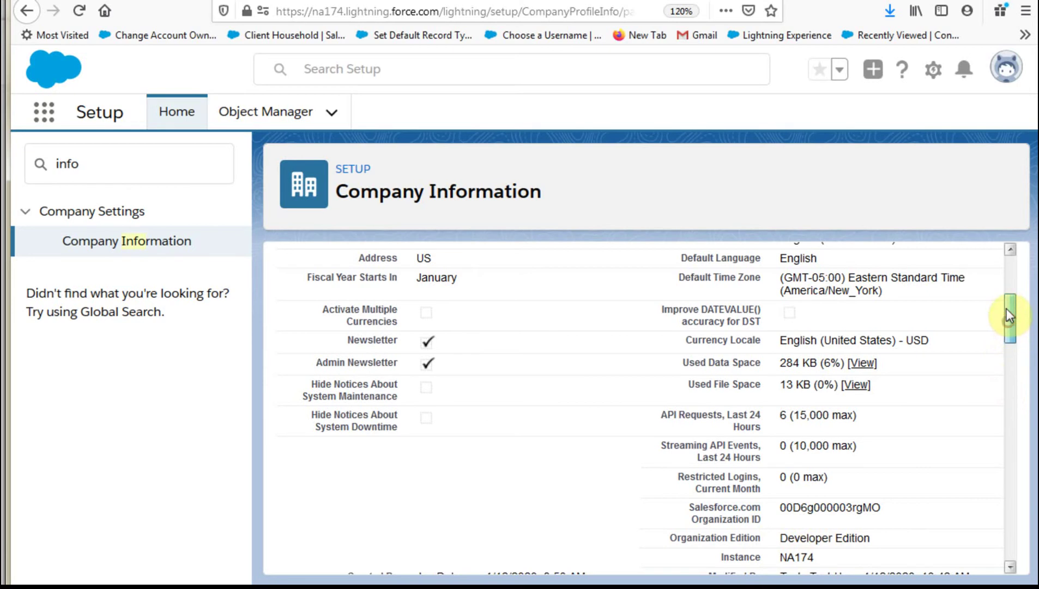
left_click_drag(1009, 315, 1007, 263)
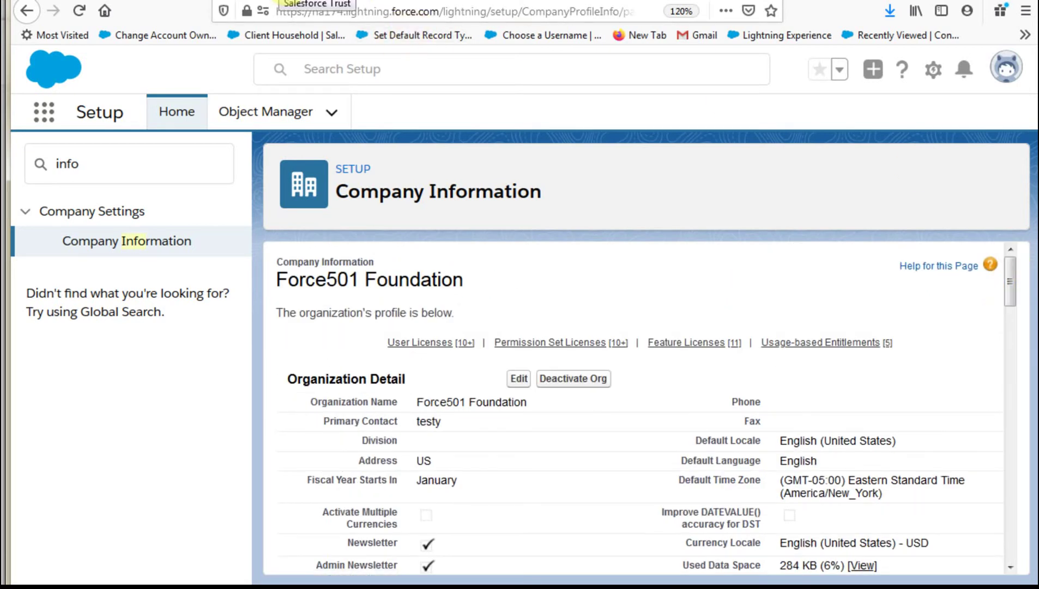
Verify on Salesforce Trust that NA174 is fully available, then return to the Transition Assistant
left_click(288, 1)
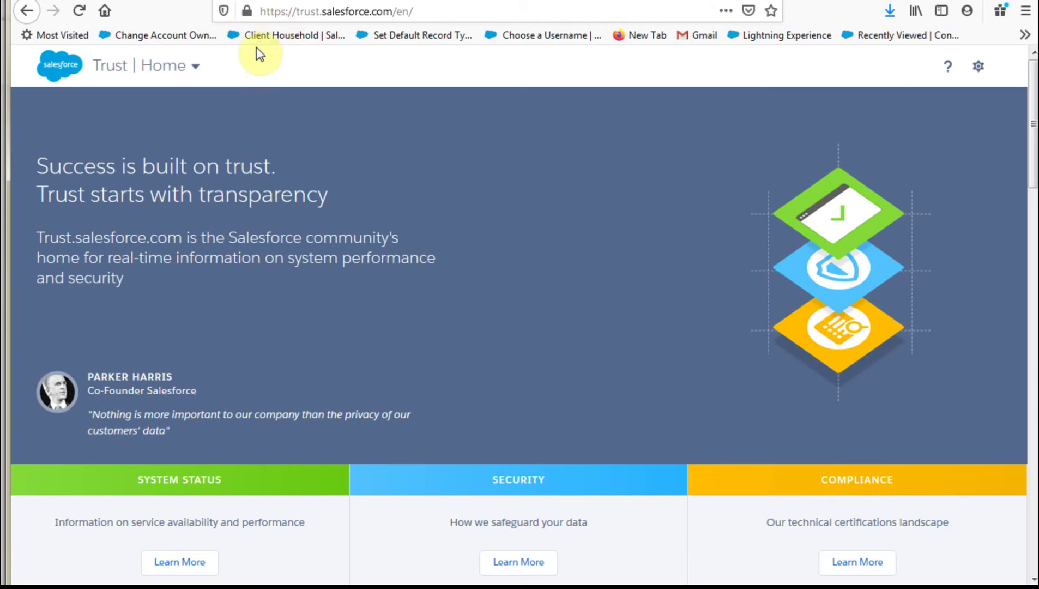
left_click(183, 570)
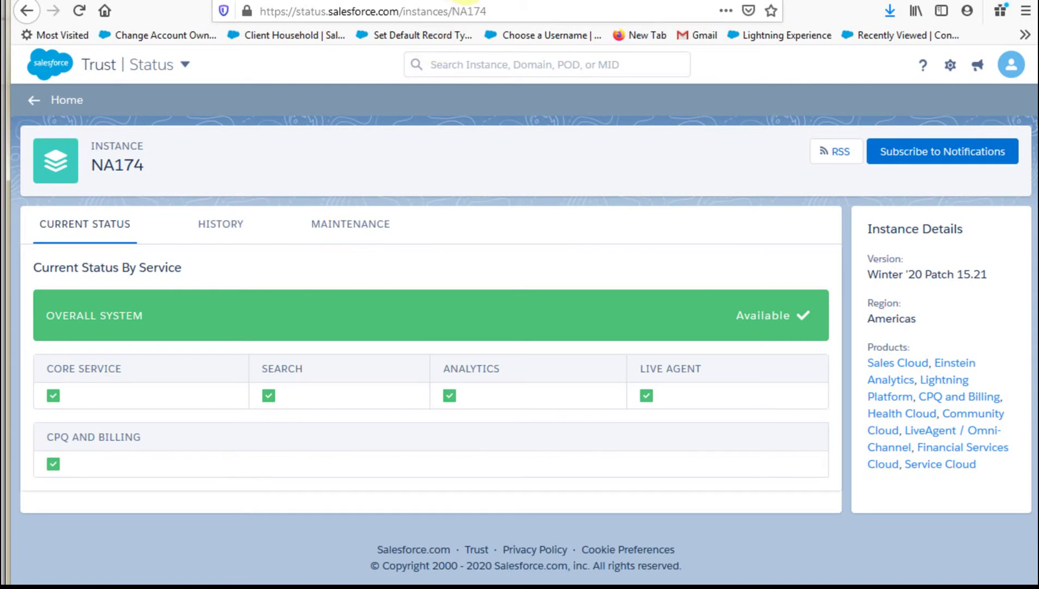
left_click(468, 1)
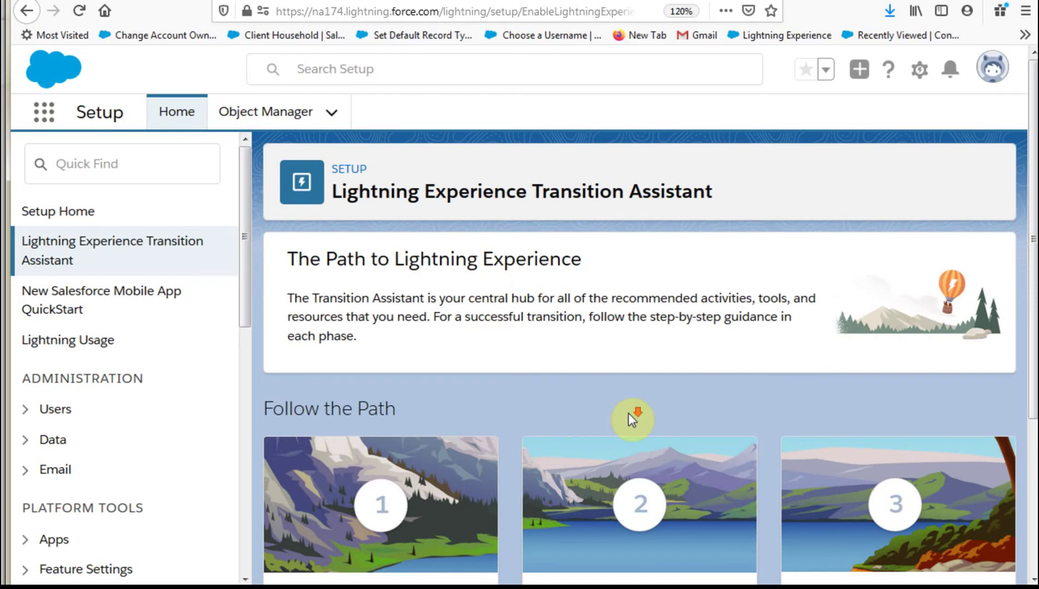
Open the Tell Me More article under Set up My Domain in Implement Lightning Experience Features
scroll(628, 414, "down", 4)
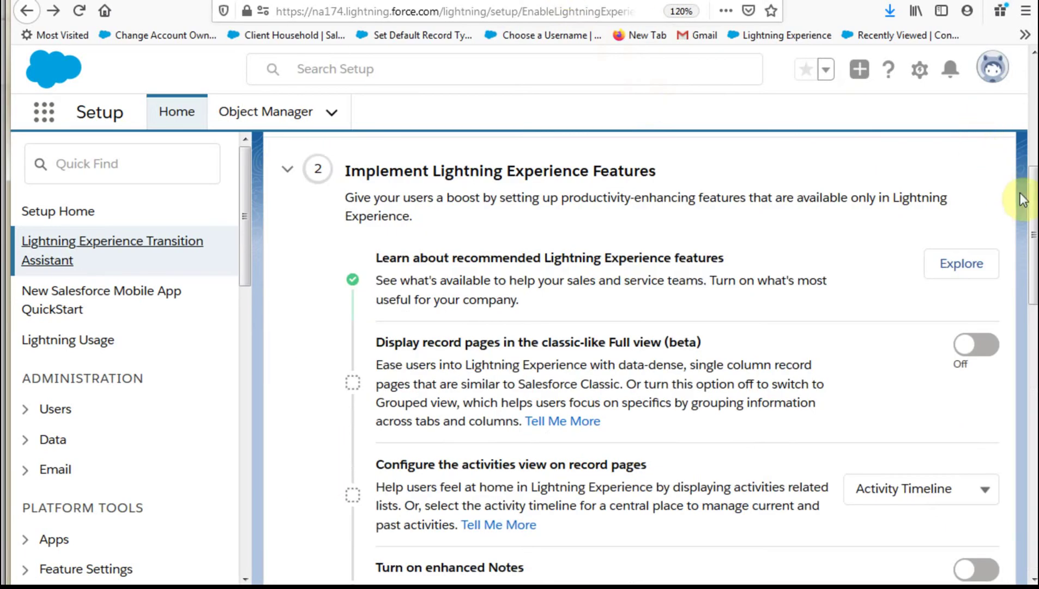
left_click_drag(1035, 215, 1035, 284)
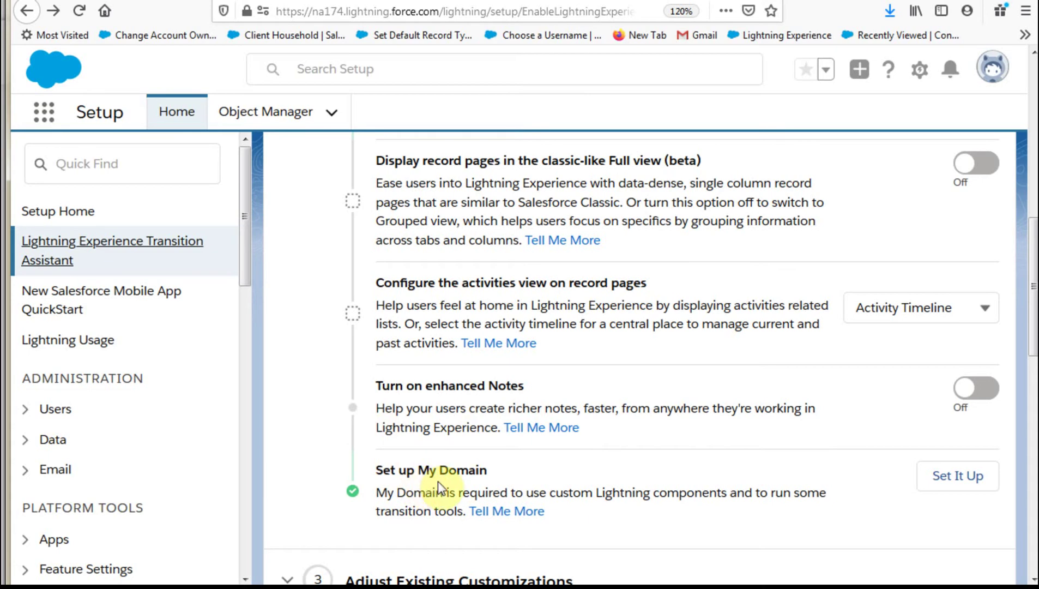
left_click(541, 427)
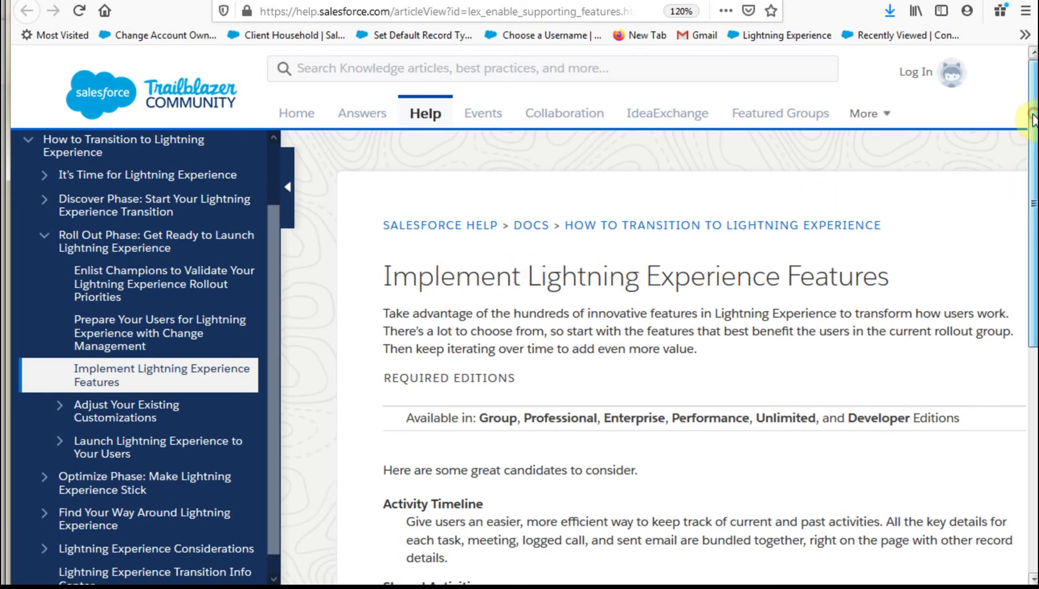
Scroll the features article to the My Domain entry, then switch to Setup's My Domain page
mouse_move(1029, 113)
left_mouse_down()
mouse_move(1028, 163)
mouse_move(1028, 127)
left_mouse_up()
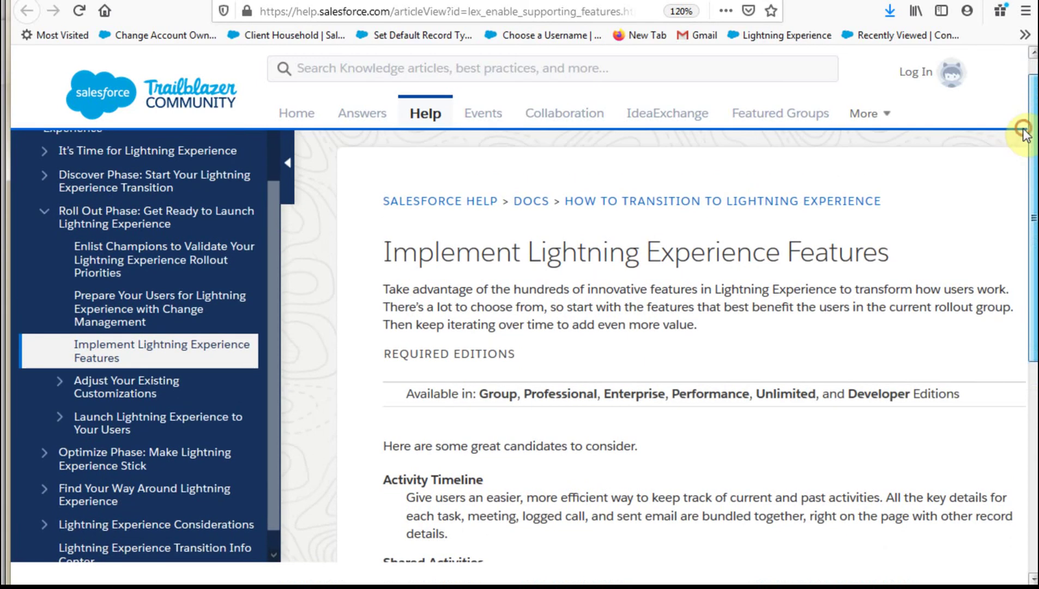
scroll(960, 240, "down", 5)
scroll(941, 232, "down", 3)
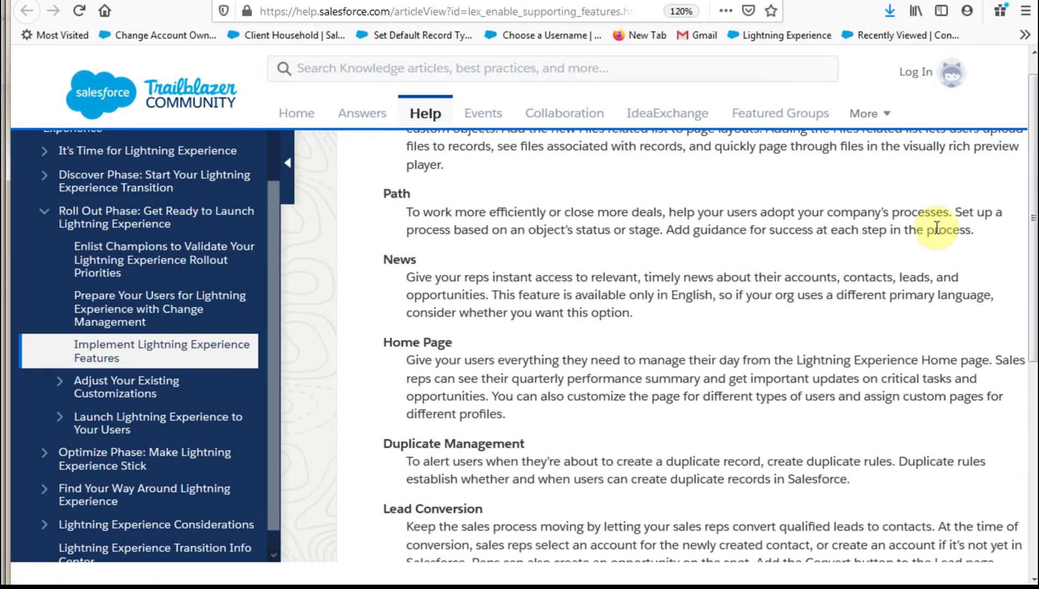
scroll(943, 226, "down", 5)
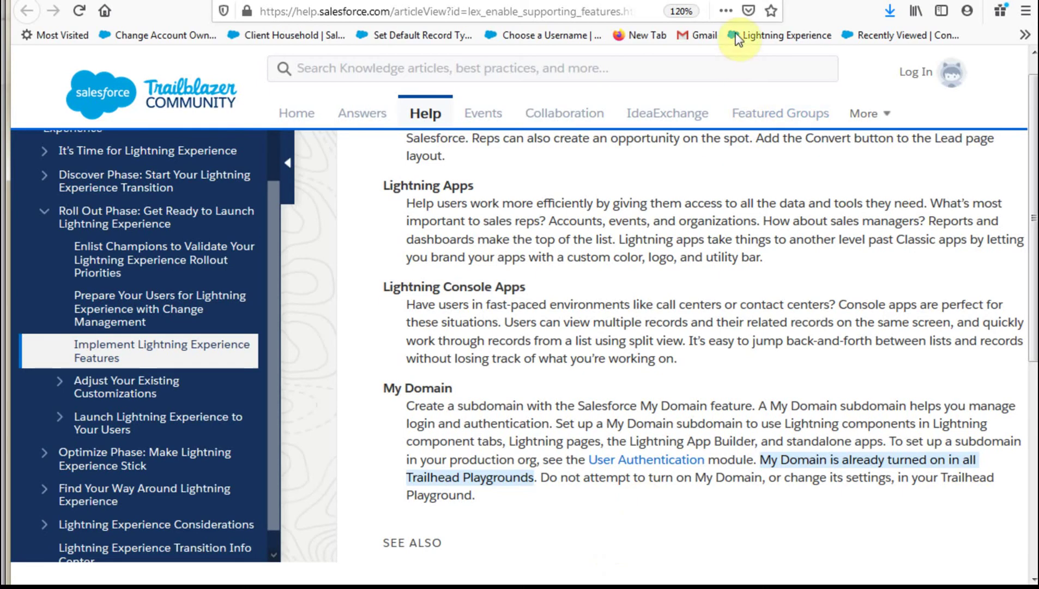
left_click(740, 2)
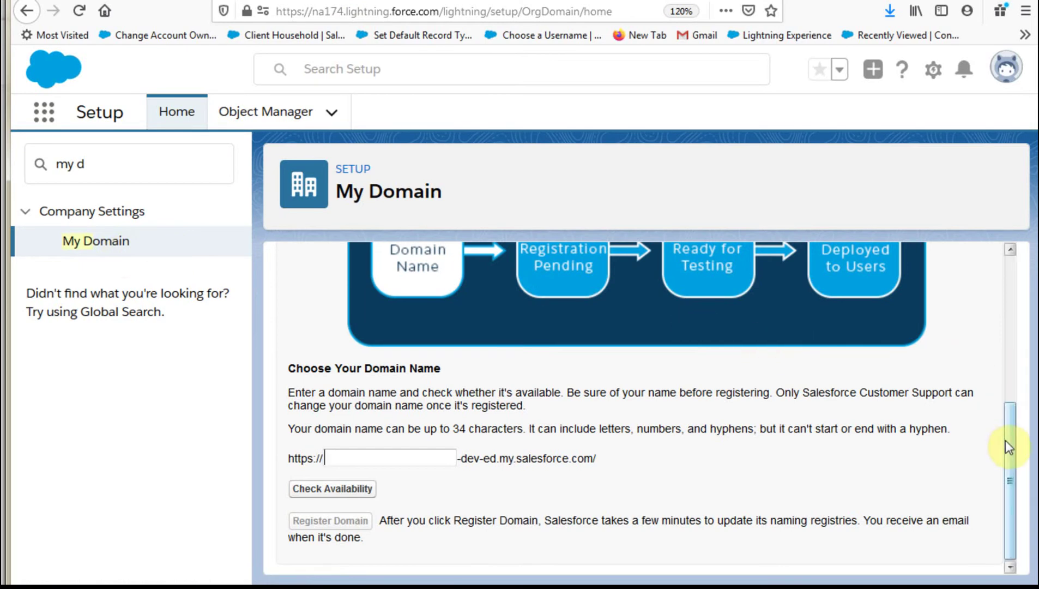
scroll(1005, 441, "up", 5)
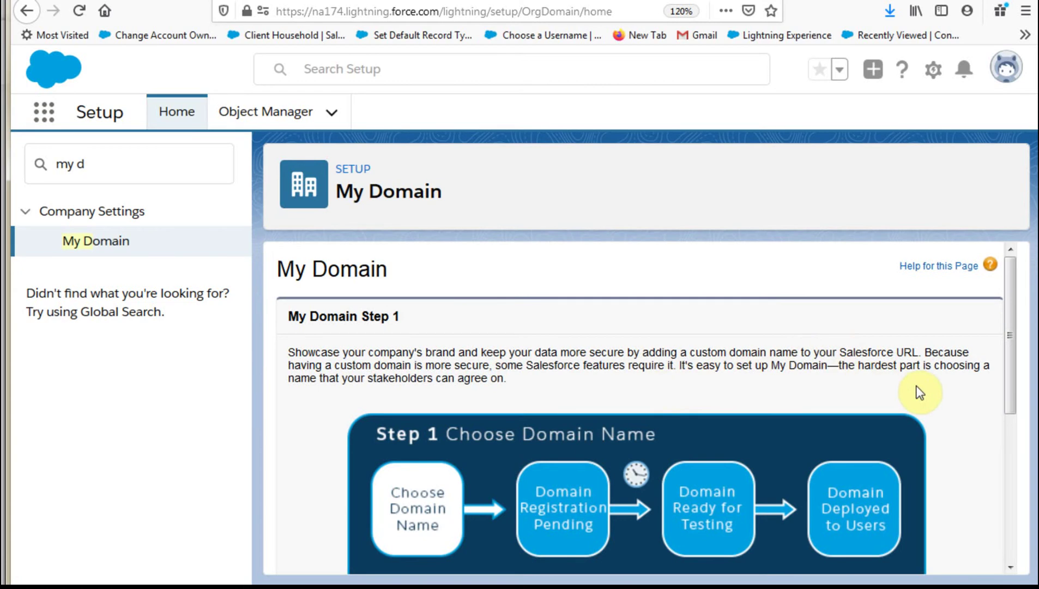
scroll(997, 408, "down", 3)
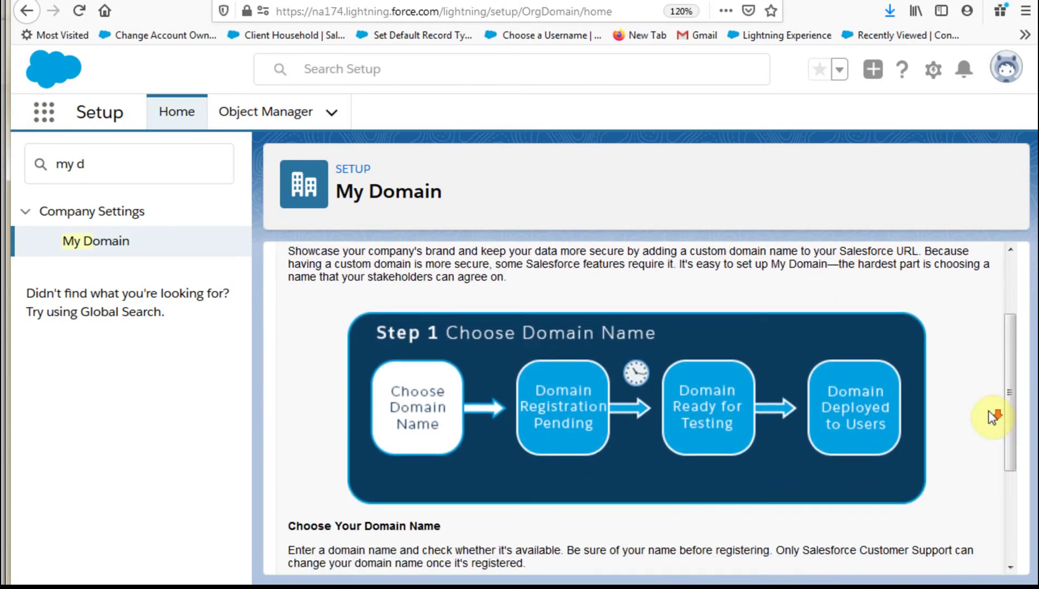
left_click_drag(1004, 396, 1012, 420)
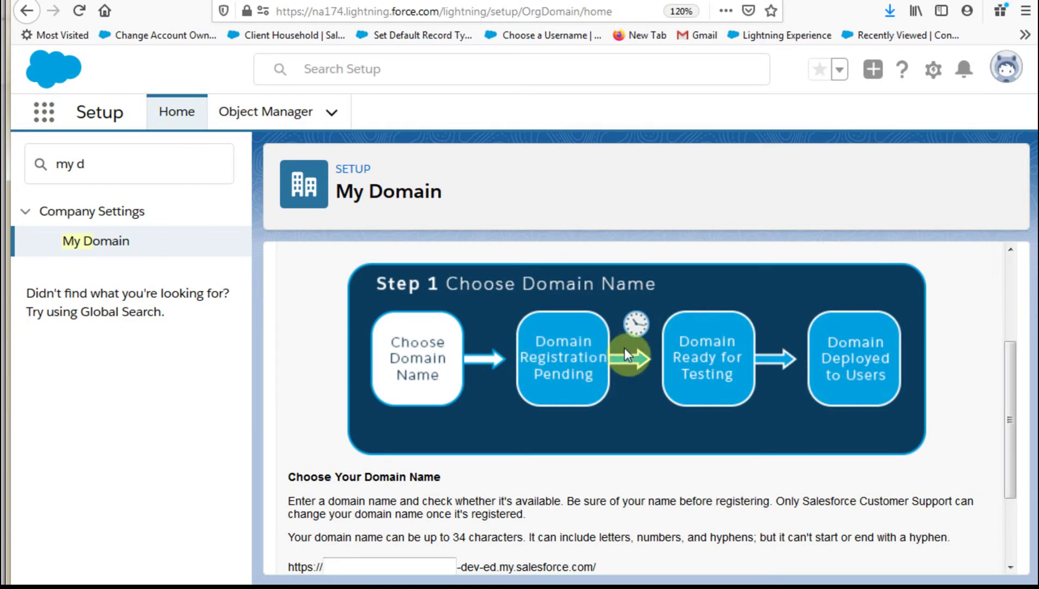
left_click_drag(1008, 371, 1004, 443)
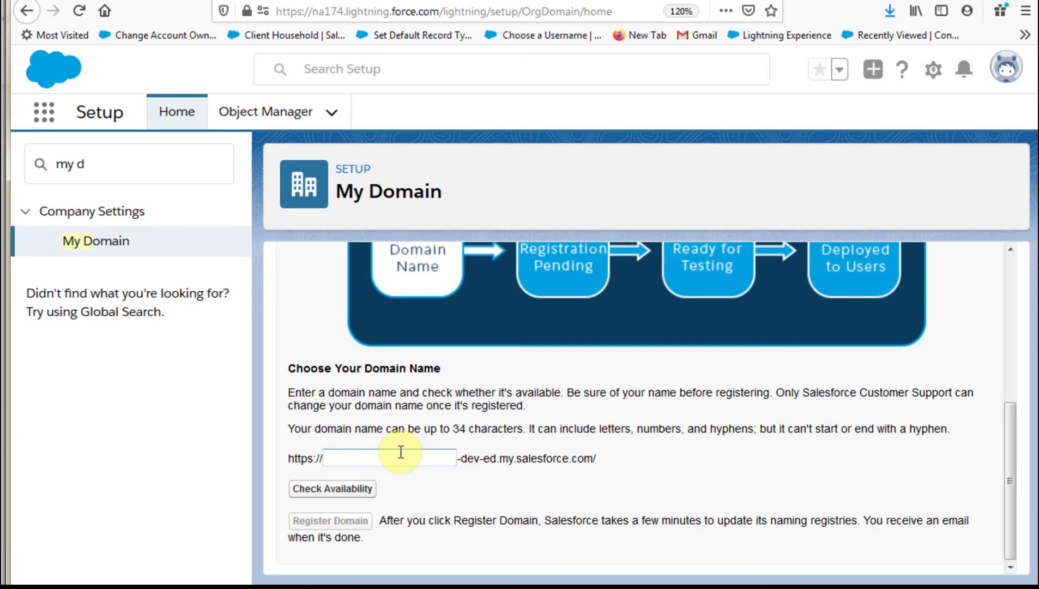
Enter myTesterDomain as the domain name and confirm it shows Available
type("myTesterDomain")
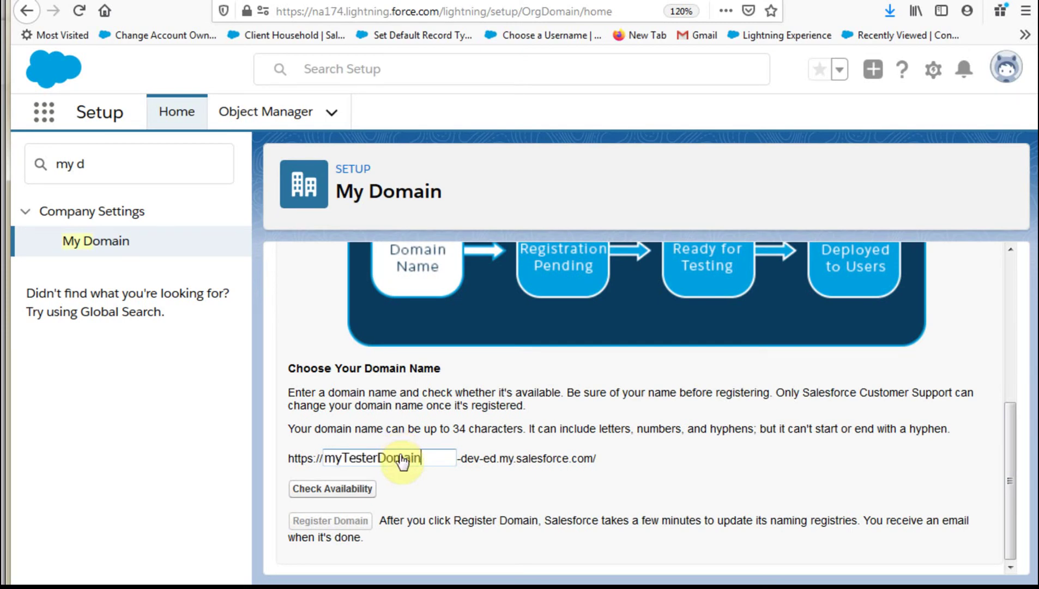
left_click(338, 490)
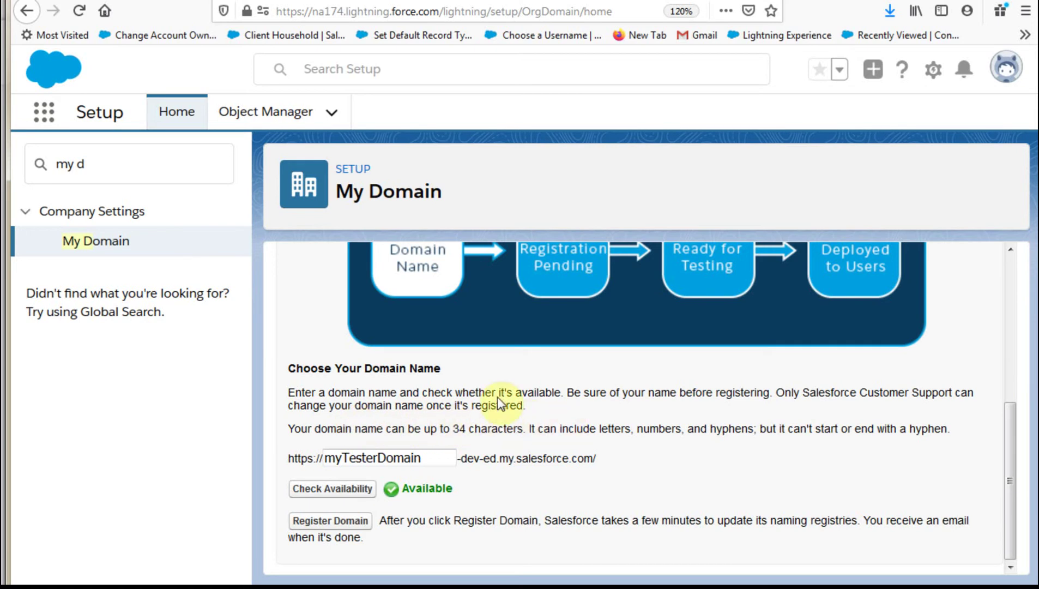
scroll(580, 344, "up", 1)
scroll(581, 347, "down", 1)
scroll(581, 349, "up", 2)
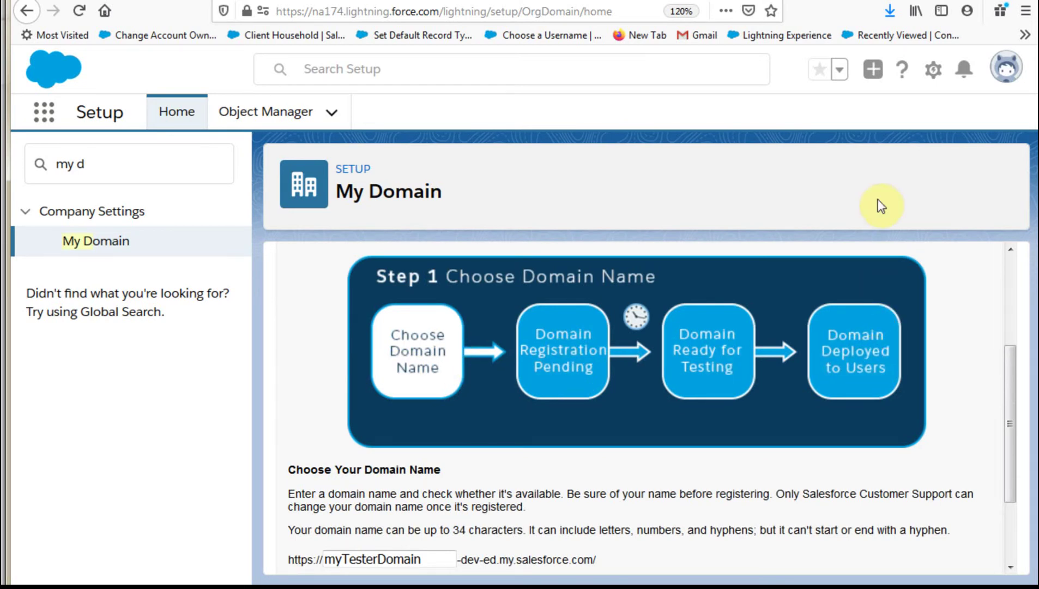
Read the 'Rename Your My Domain' help article, noting the subdomain must be deployed first
left_click(851, 1)
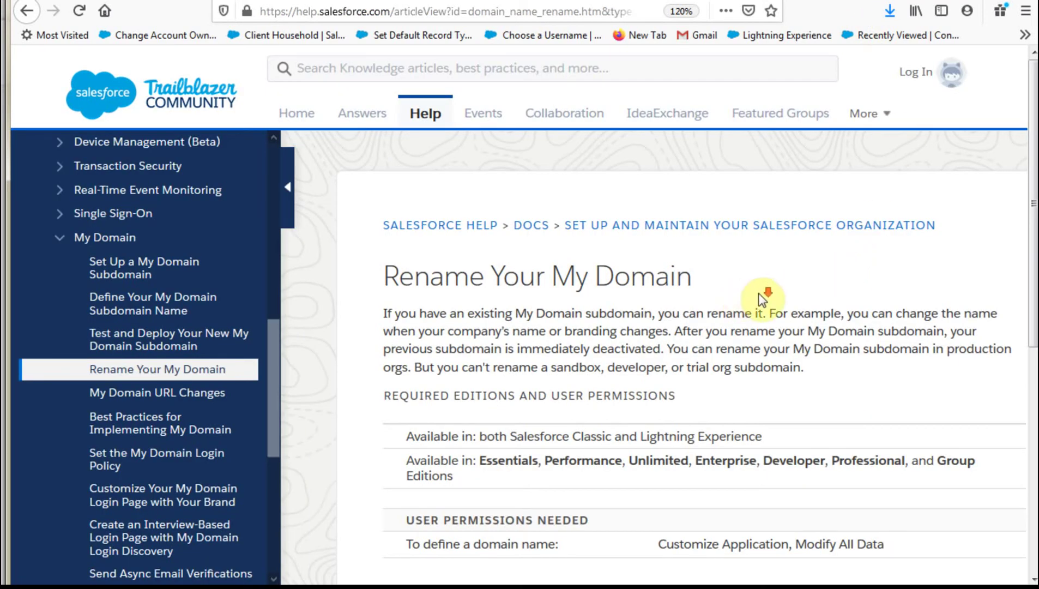
scroll(763, 299, "down", 2)
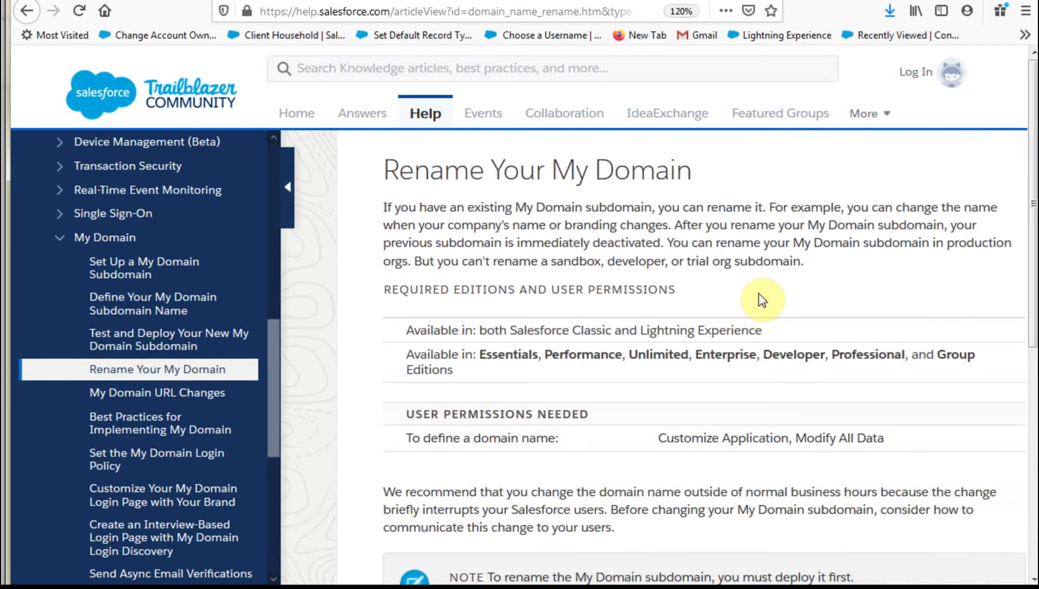
scroll(764, 299, "down", 4)
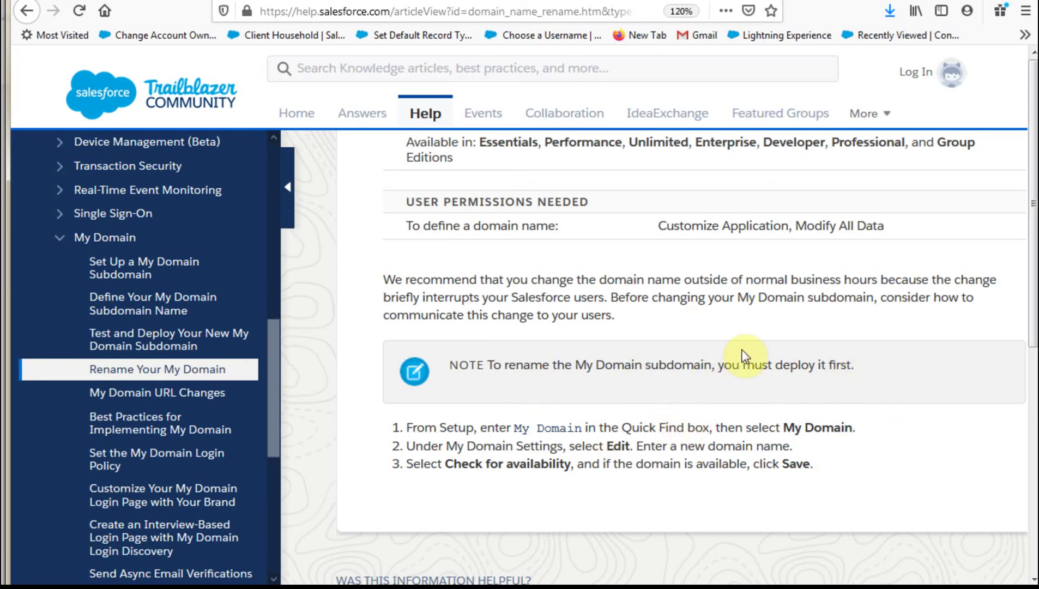
scroll(743, 354, "down", 1)
scroll(738, 352, "up", 3)
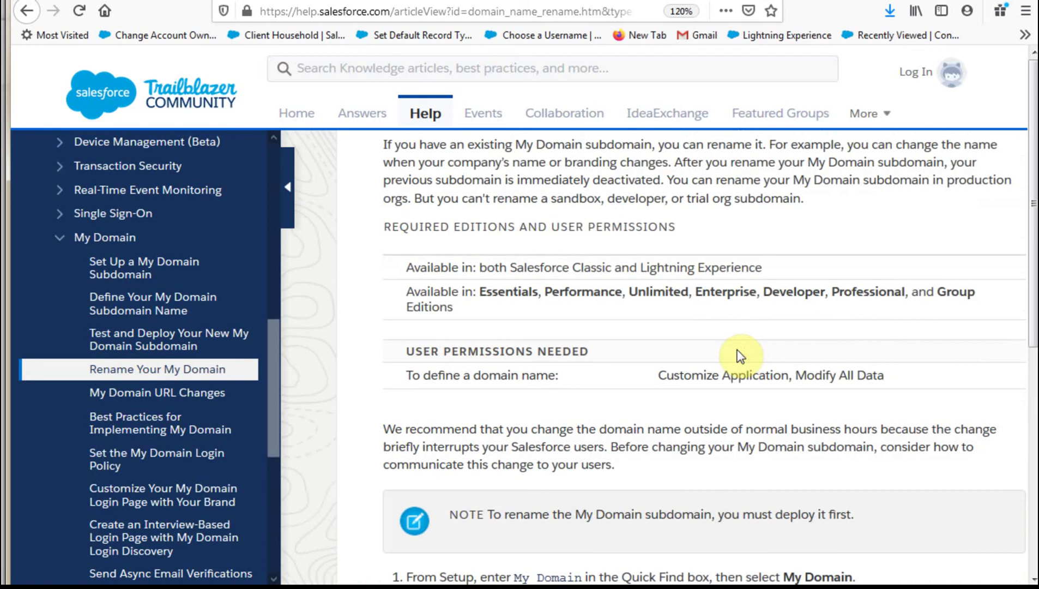
Register the available myTesterDomain domain name on the My Domain page
left_click(762, 1)
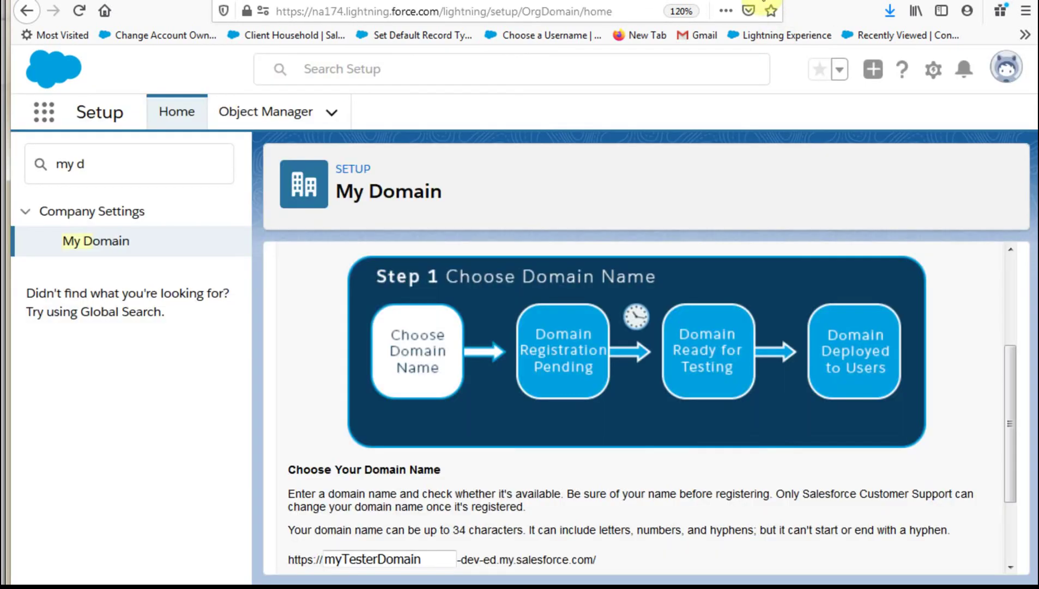
scroll(571, 424, "down", 2)
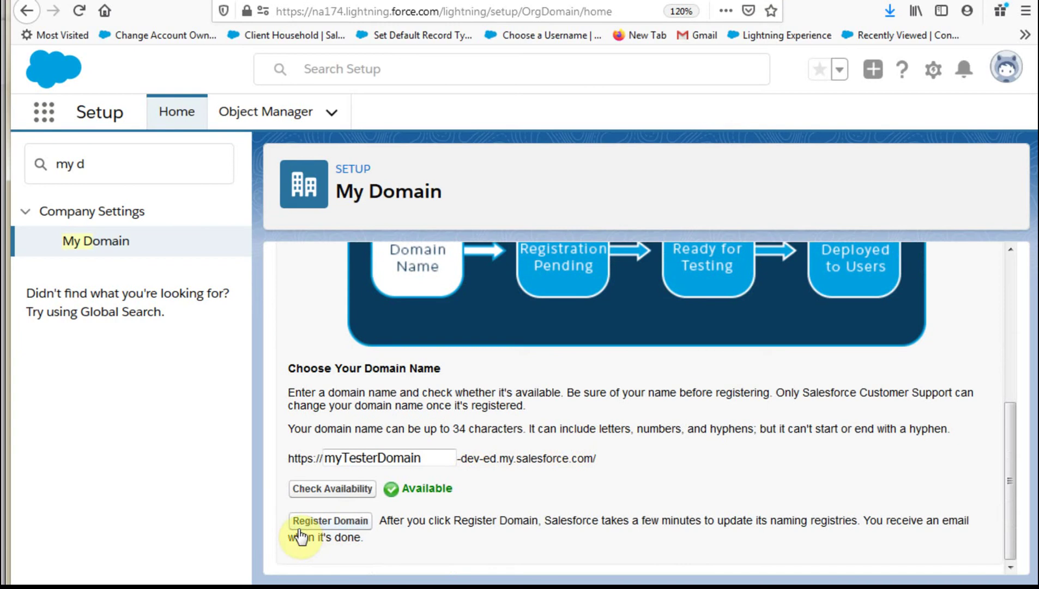
left_click(337, 521)
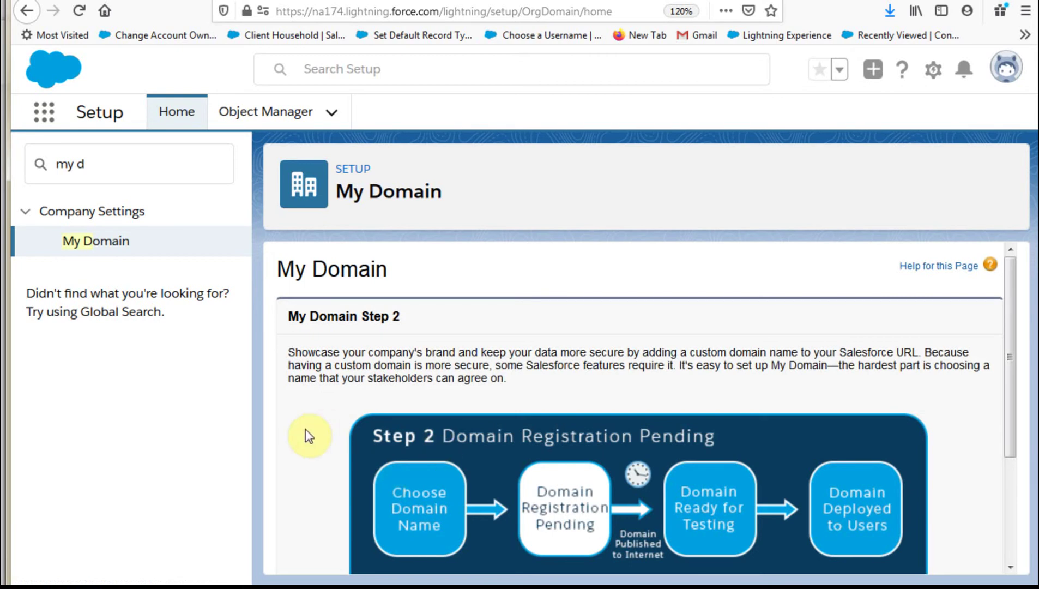
Log in through mytesterdomain-dev-ed.my.salesforce.com to test the new domain
scroll(381, 392, "down", 3)
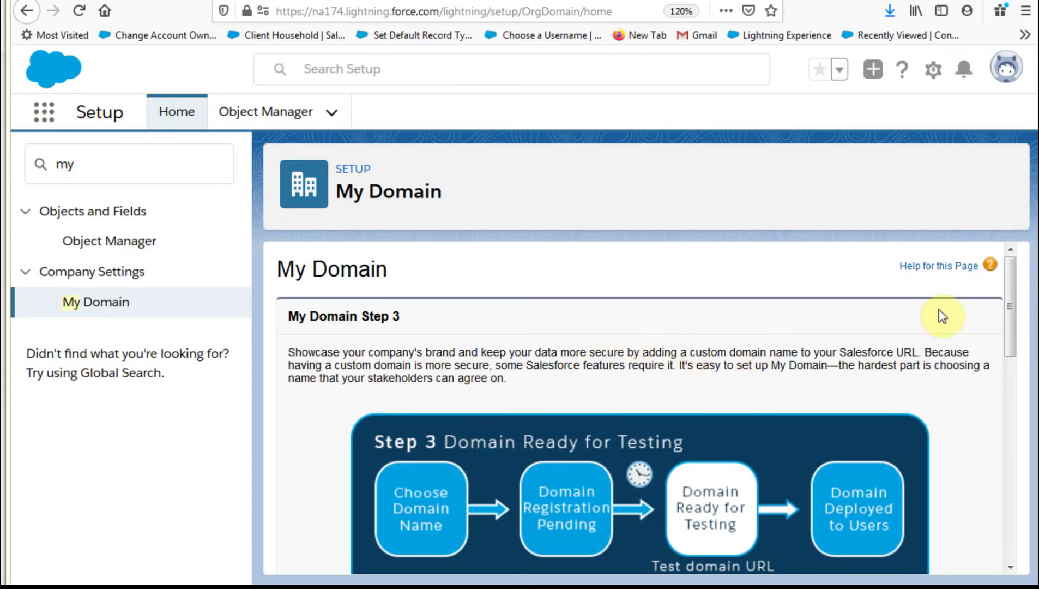
left_click_drag(1015, 291, 1011, 344)
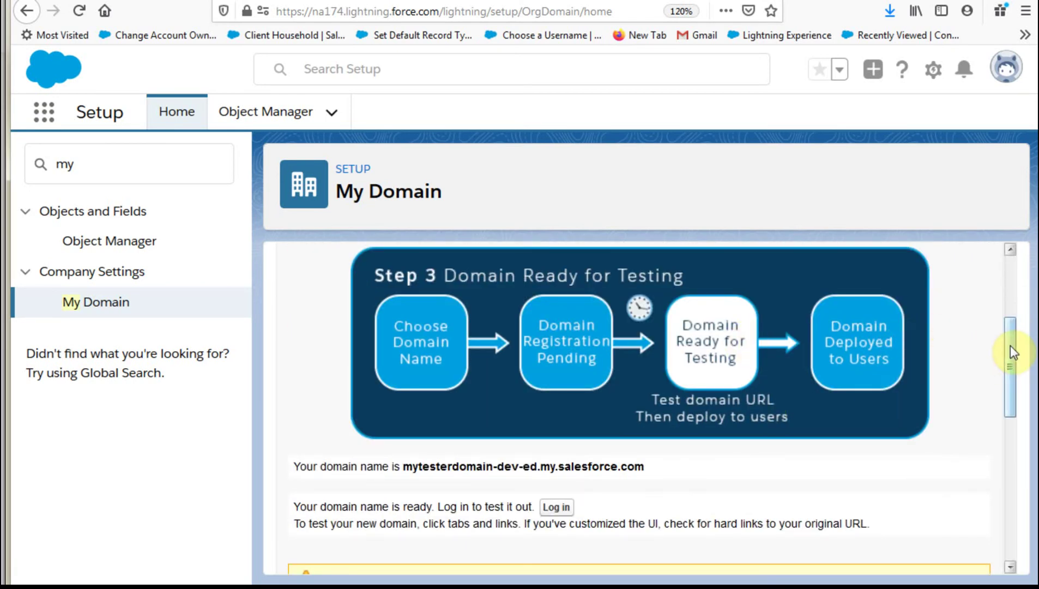
left_click_drag(1009, 346, 1011, 405)
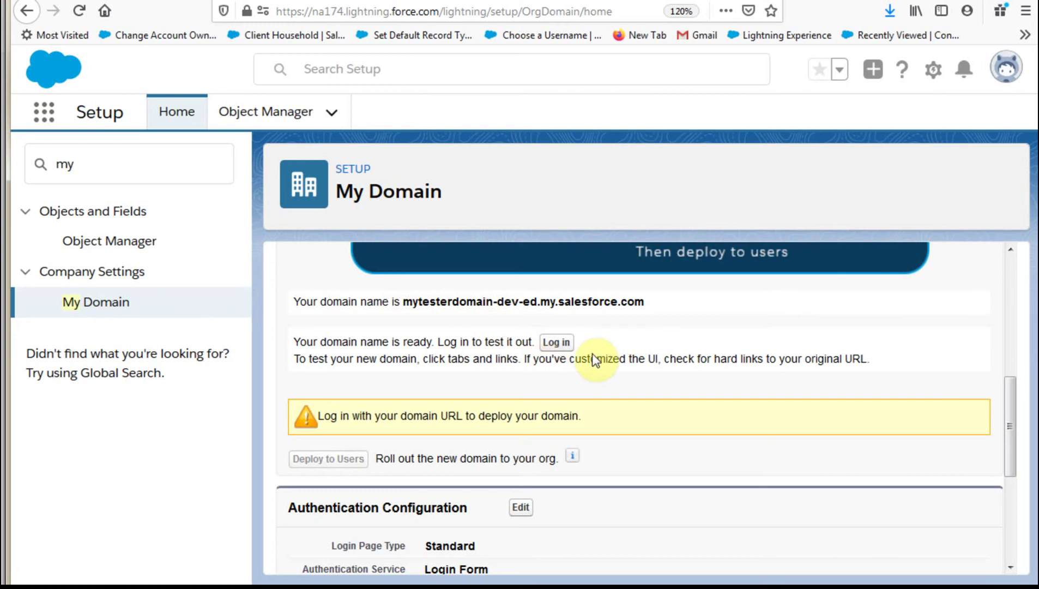
left_click(556, 343)
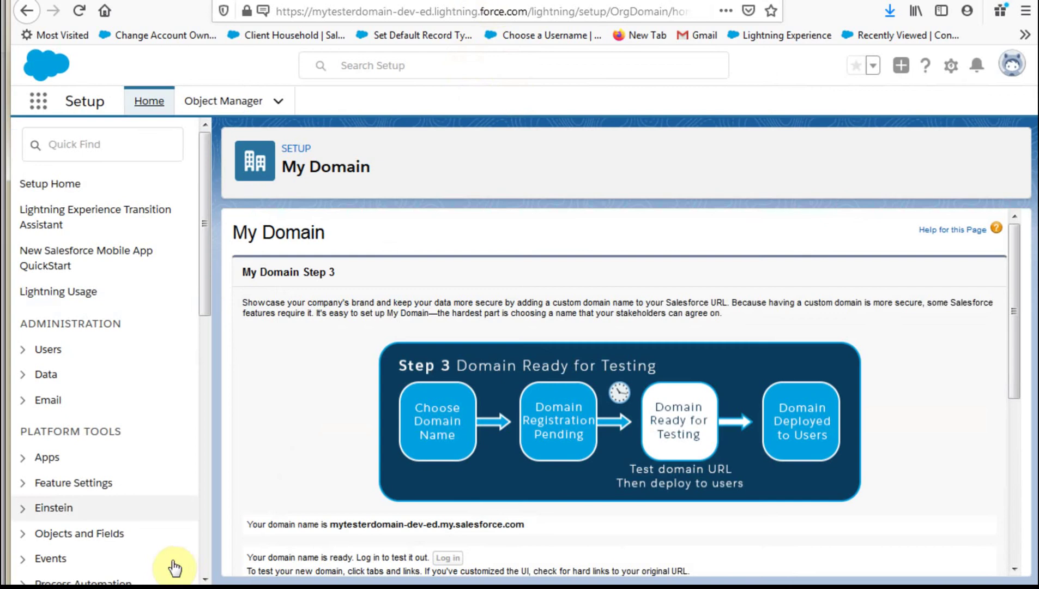
scroll(303, 452, "down", 3)
scroll(303, 448, "down", 1)
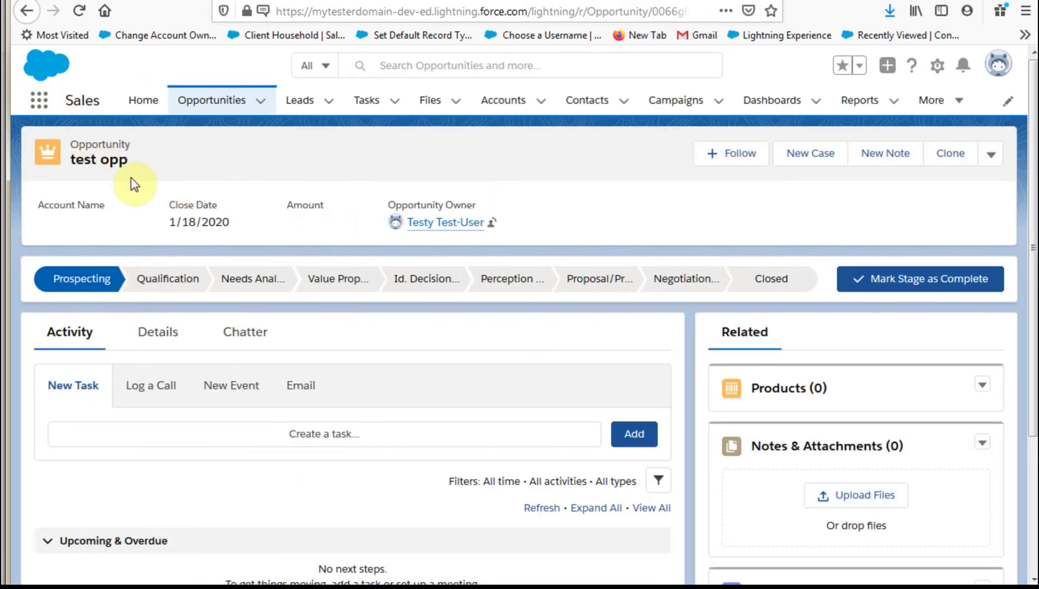
left_click(990, 157)
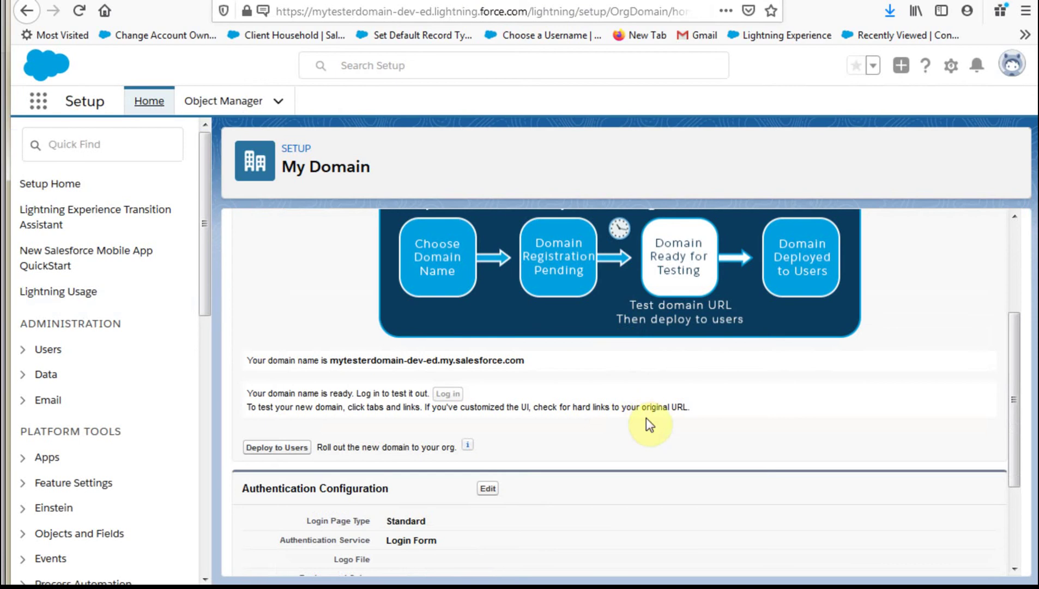
Deploy mytesterdomain-dev-ed.my.salesforce.com to users and confirm the deployment
left_click(279, 447)
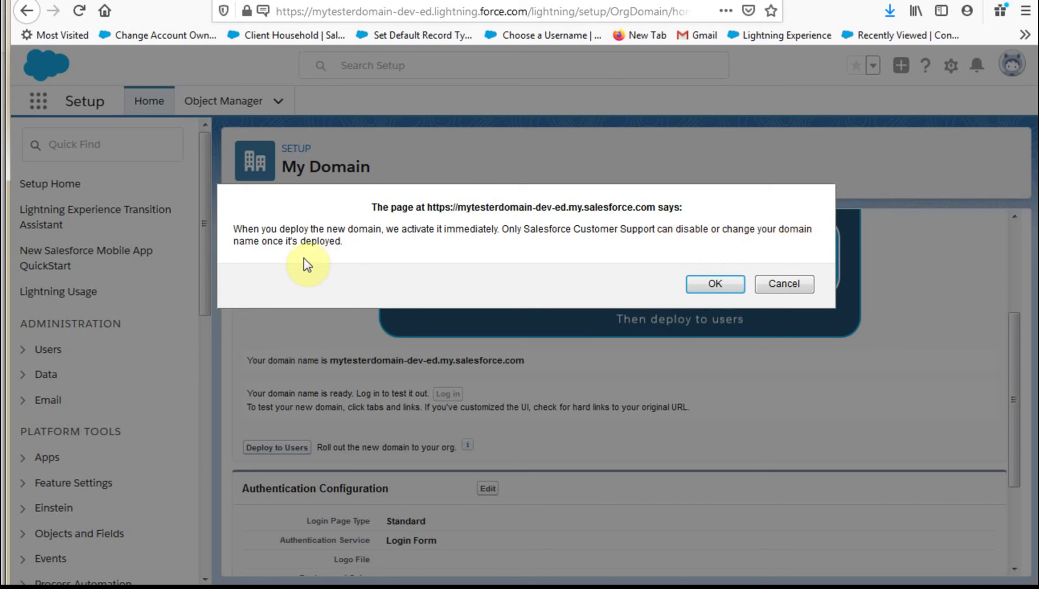
left_click(715, 285)
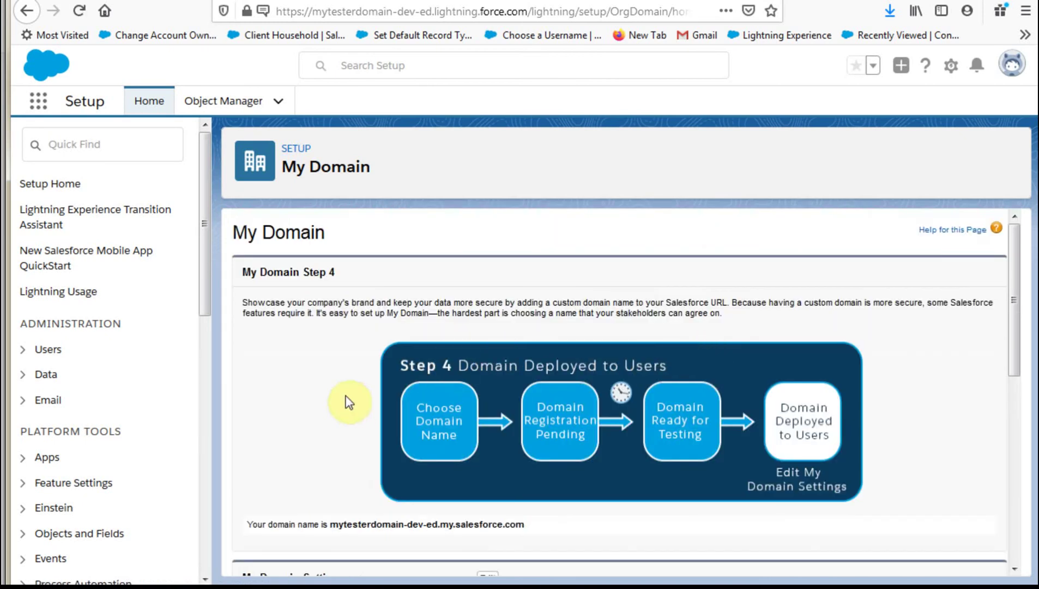
scroll(679, 357, "down", 3)
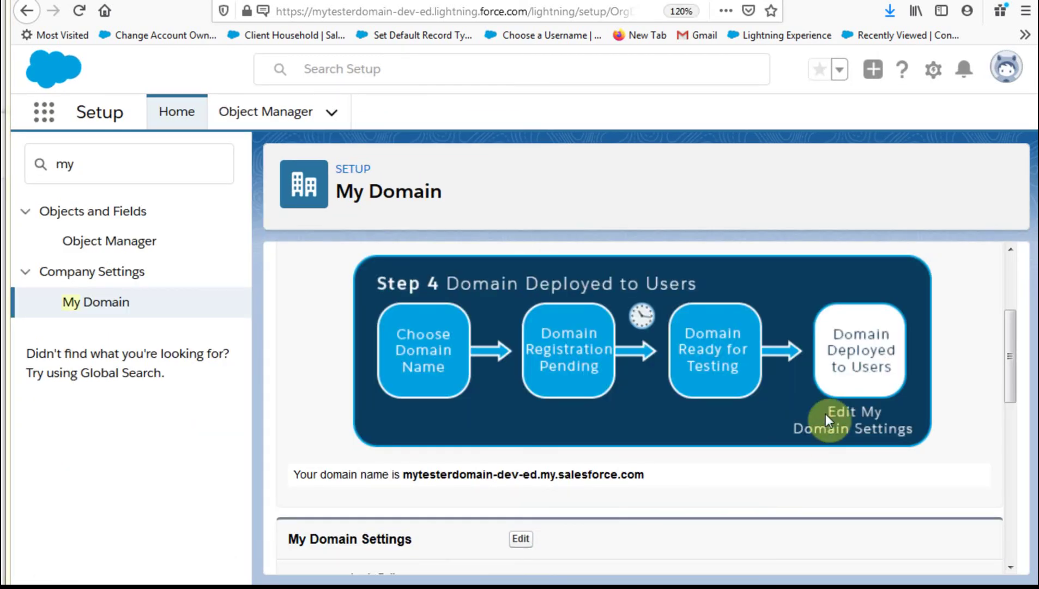
left_click_drag(1009, 349, 1004, 417)
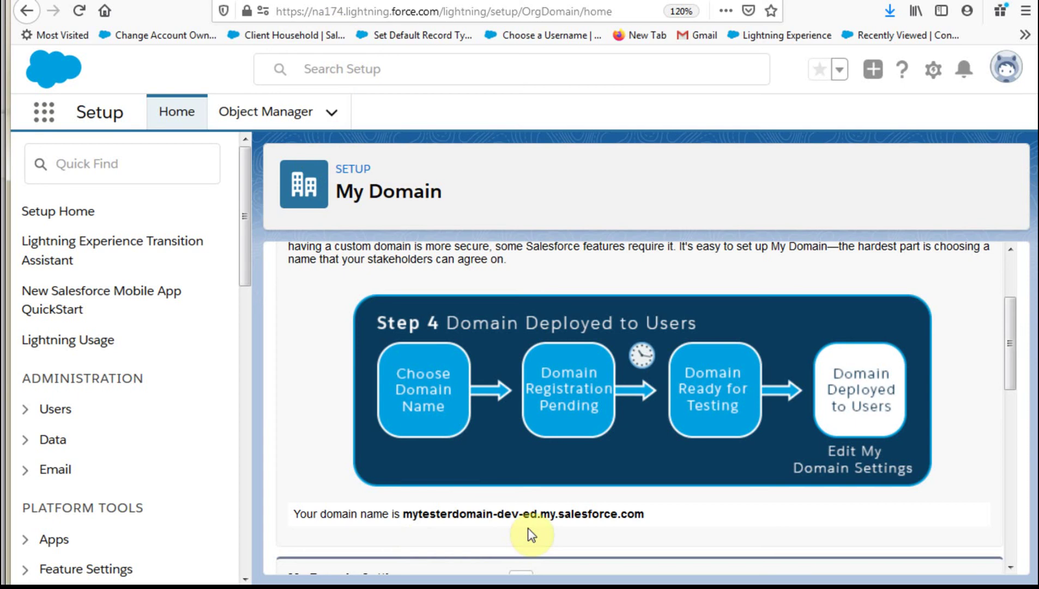
scroll(683, 506, "down", 3)
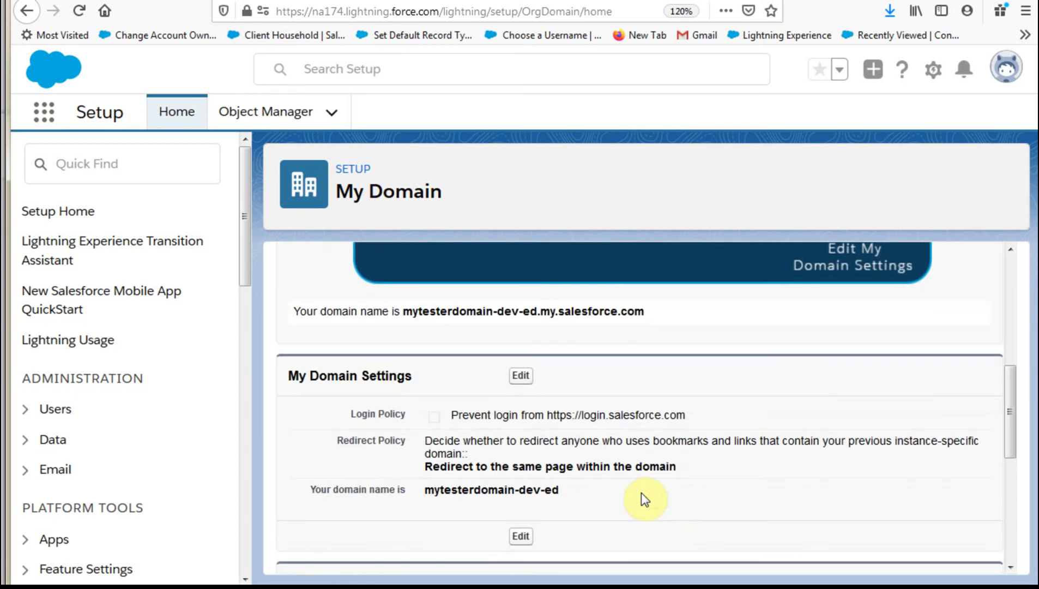
scroll(556, 451, "up", 3)
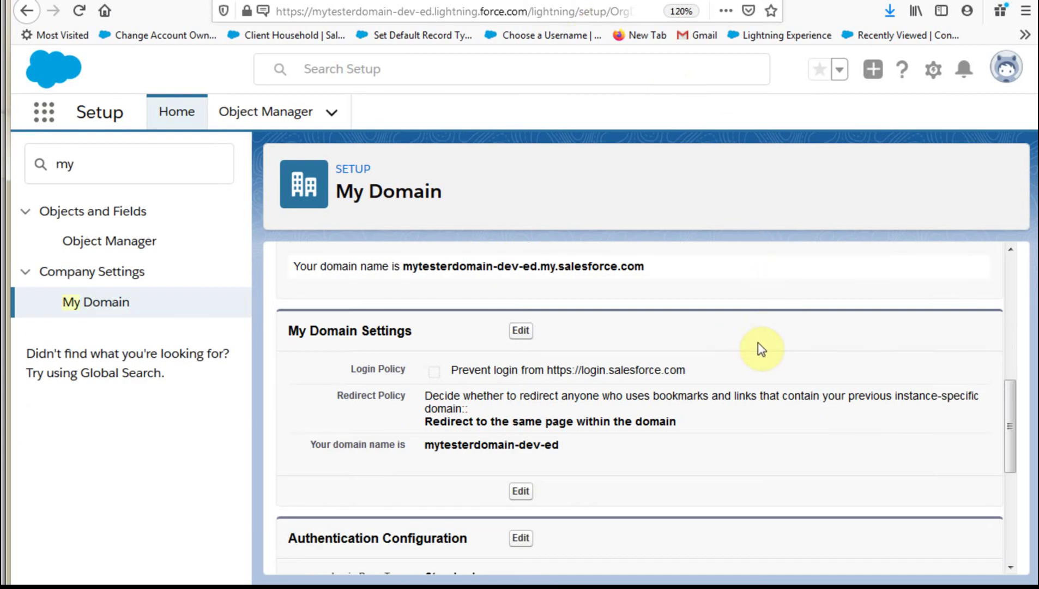
Set My Domain Settings' redirect policy to 'Redirect with a warning to the same page within the domain' and save
left_click(522, 333)
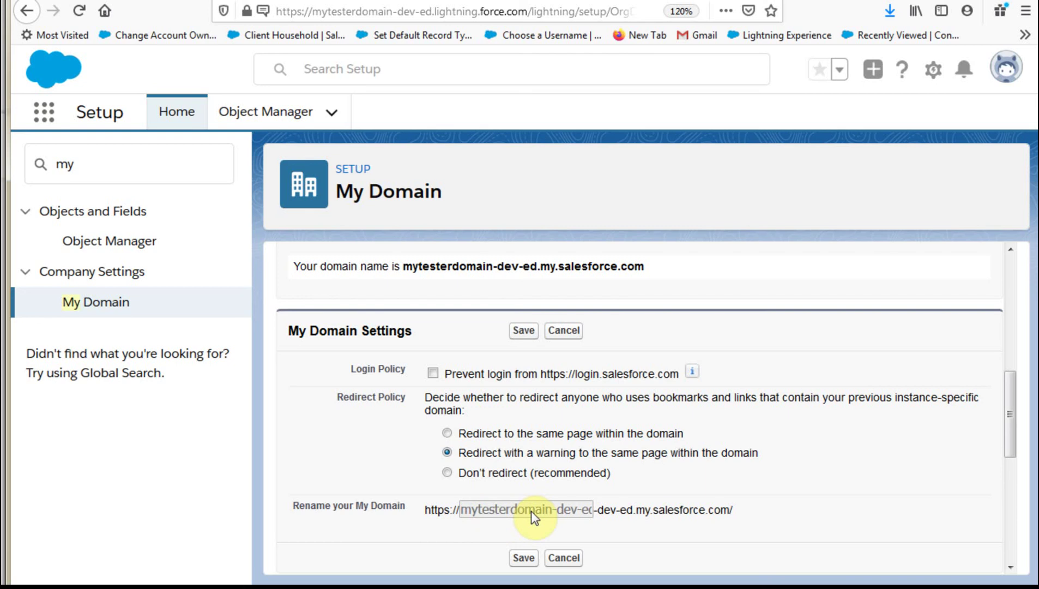
left_click(524, 334)
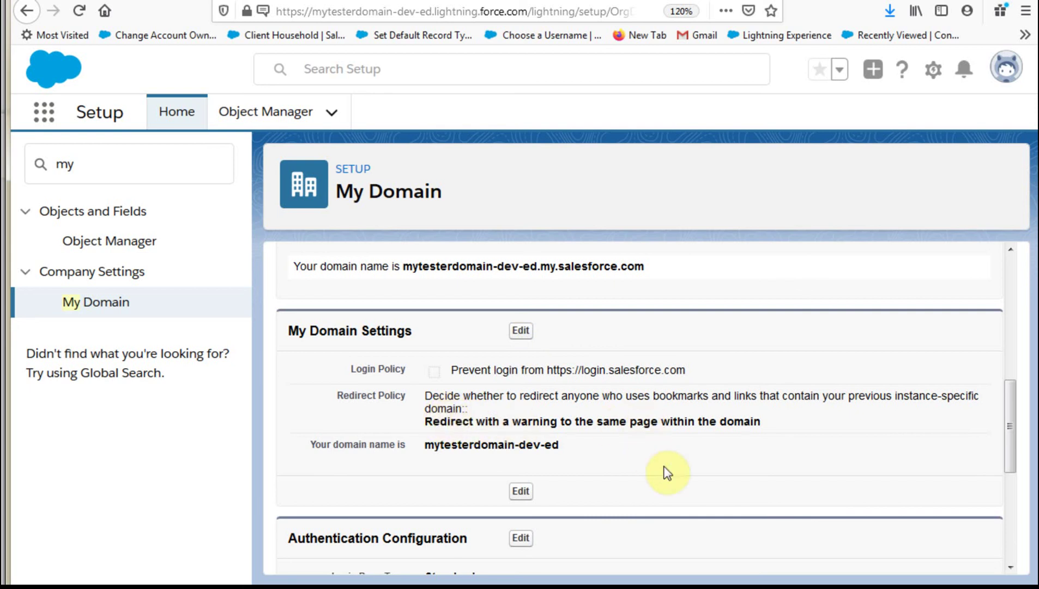
scroll(665, 472, "down", 4)
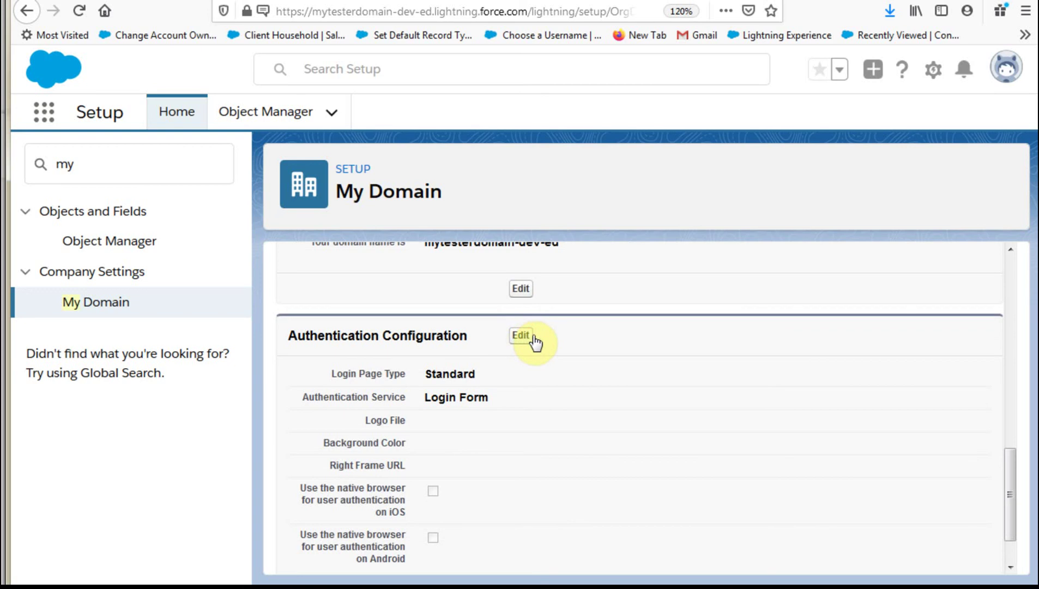
Change the Authentication Configuration background colour from #F4F6F9 to #000000 and save
left_click(534, 337)
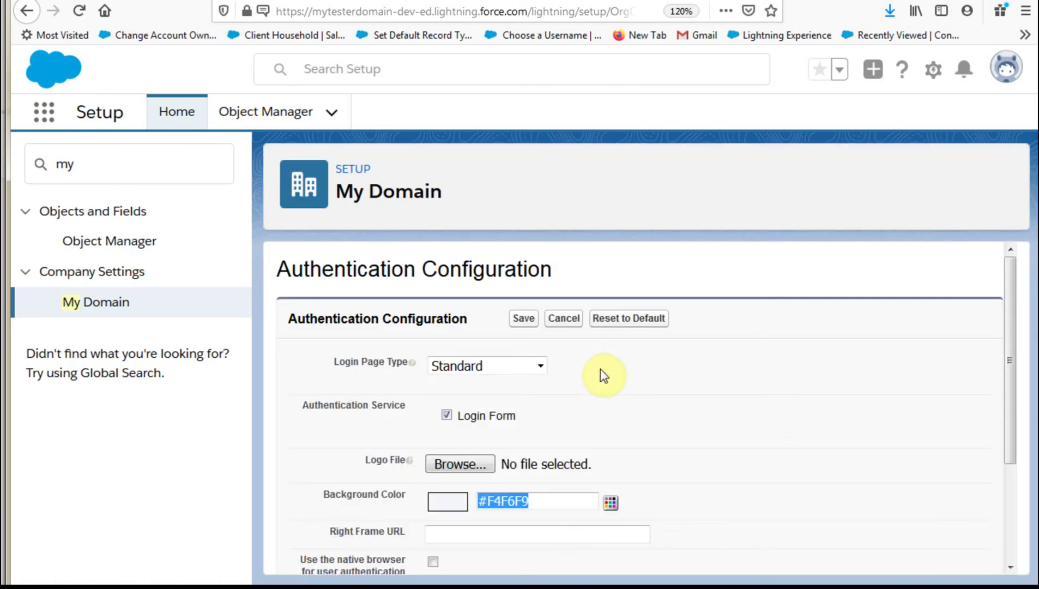
scroll(622, 389, "down", 3)
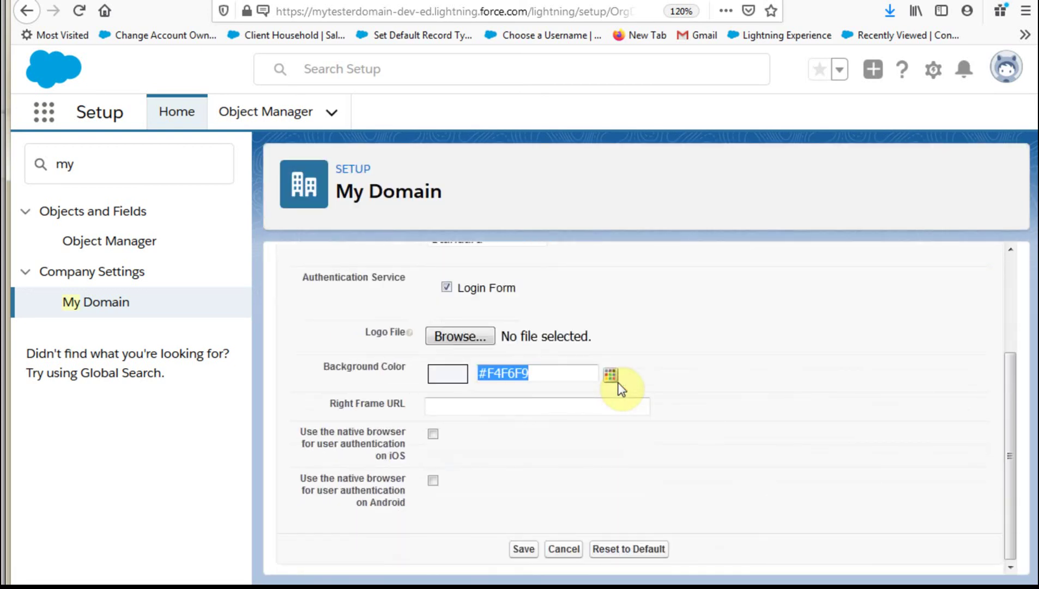
left_click_drag(550, 378, 436, 376)
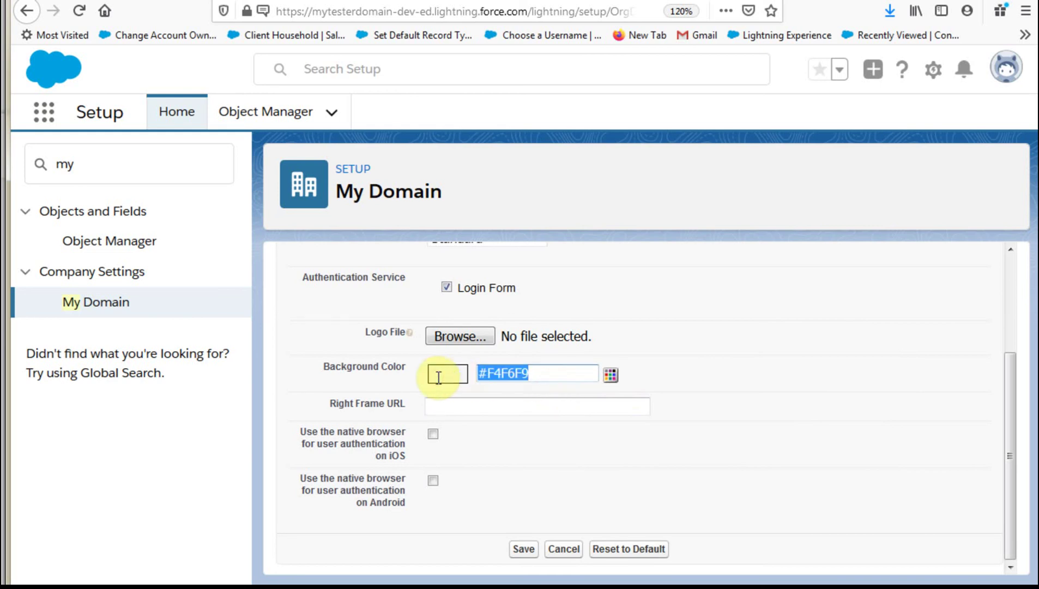
type("#000000")
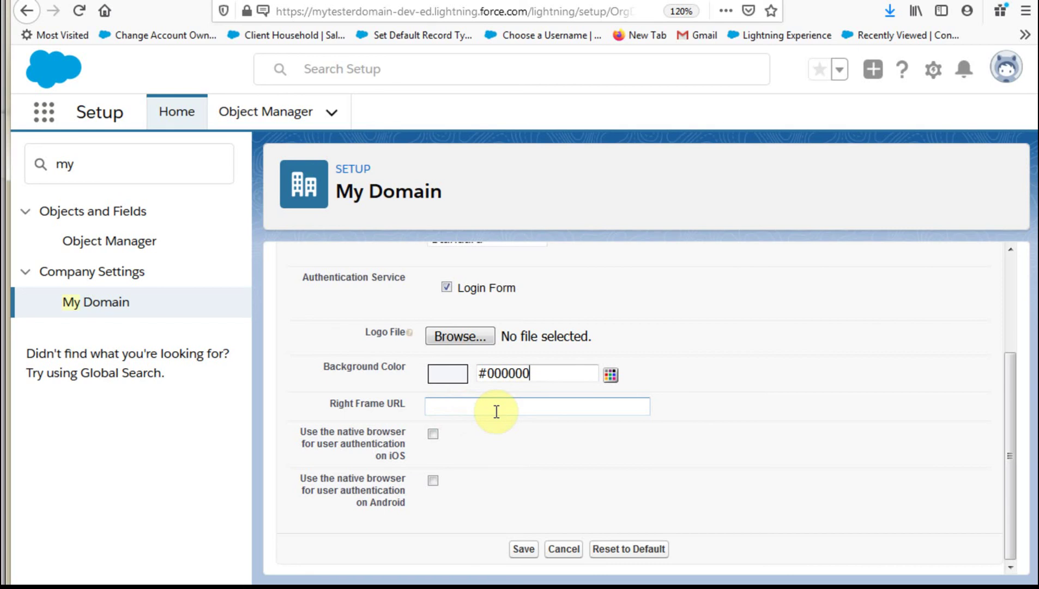
left_click(770, 409)
scroll(761, 406, "up", 3)
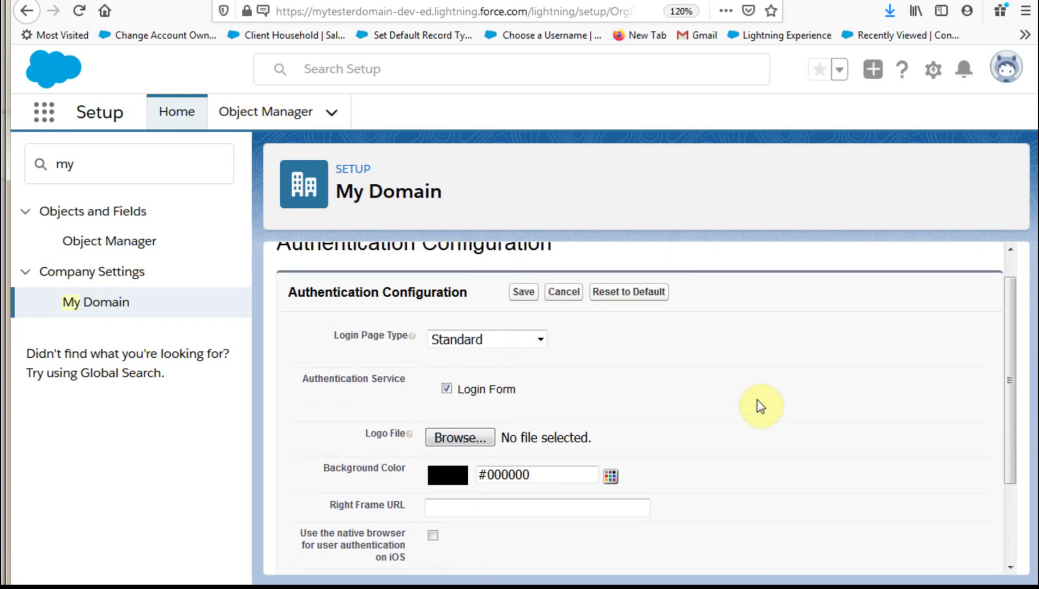
left_click(522, 295)
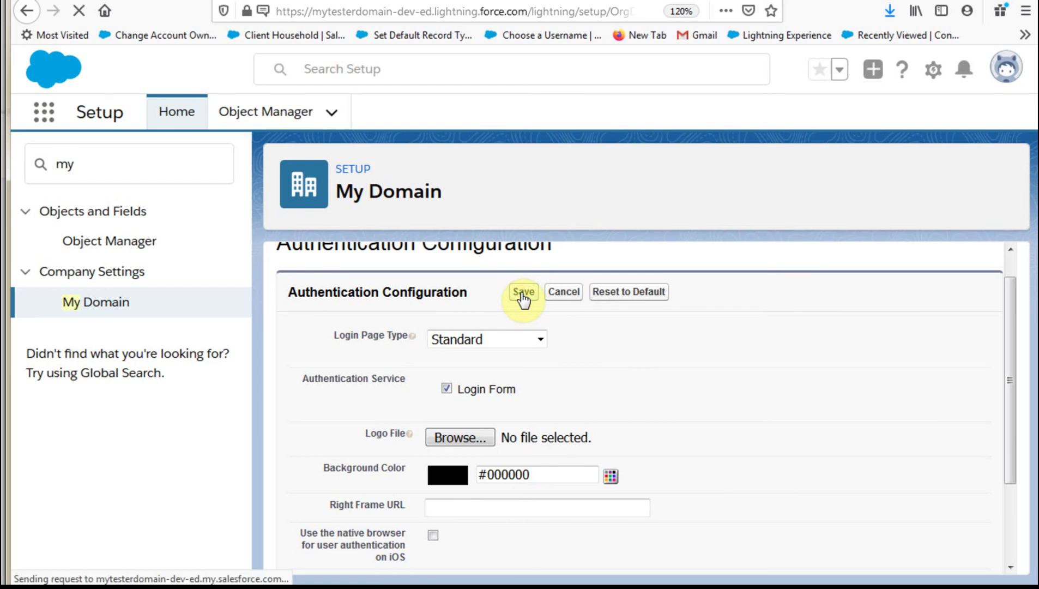
scroll(738, 378, "down", 5)
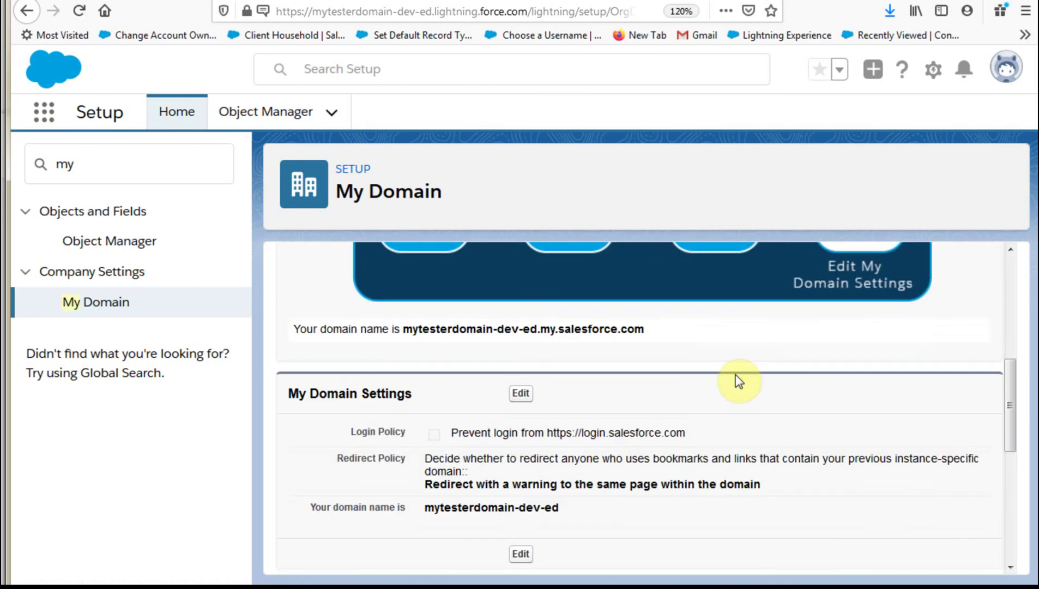
scroll(739, 381, "down", 2)
scroll(739, 380, "down", 2)
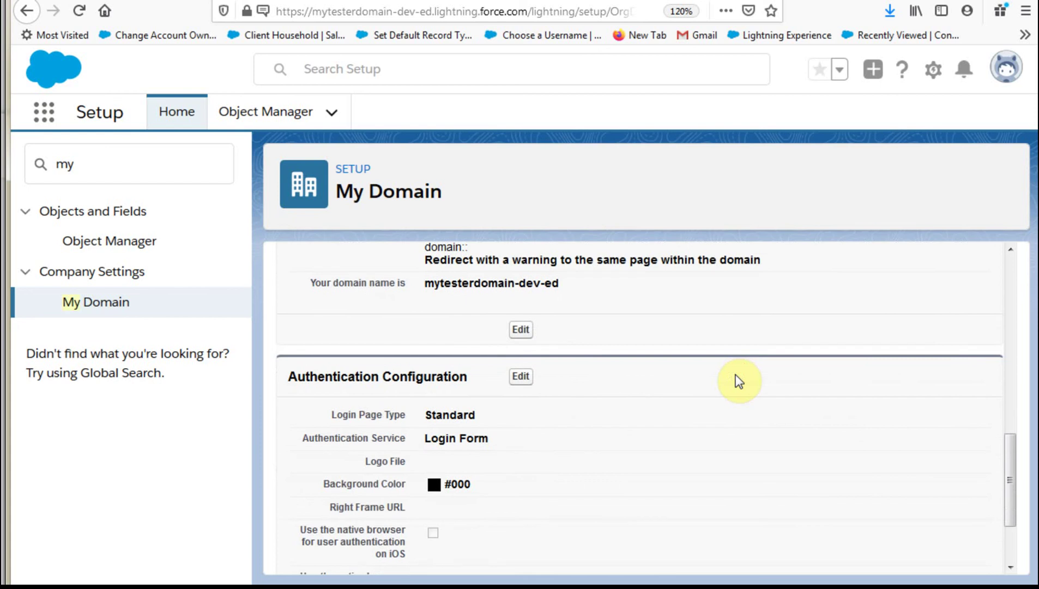
Reopen My Domain Settings in edit mode to check that the redirect option warns users
scroll(738, 381, "up", 4)
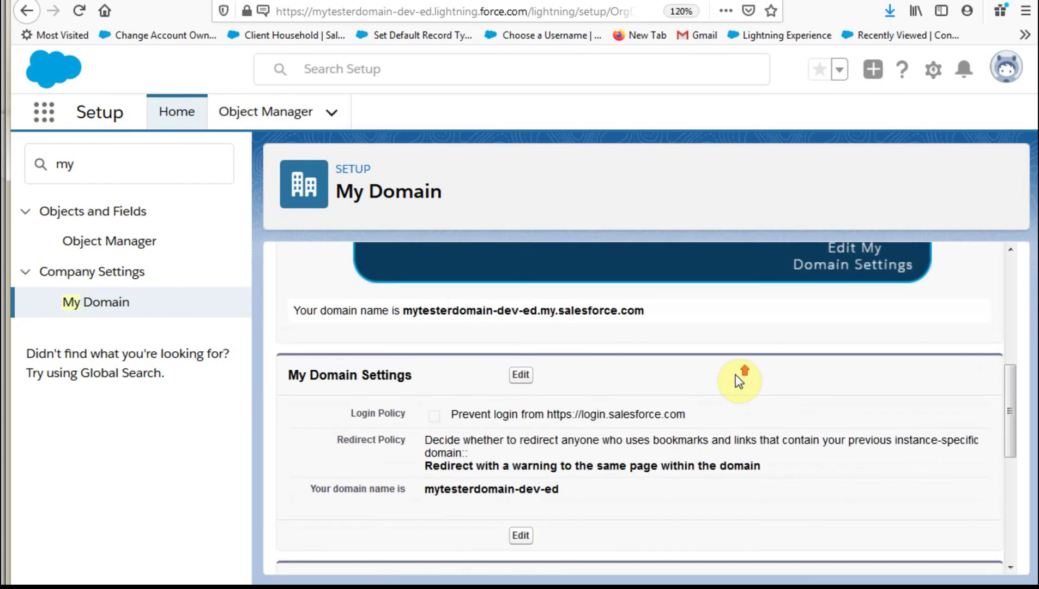
left_click(521, 376)
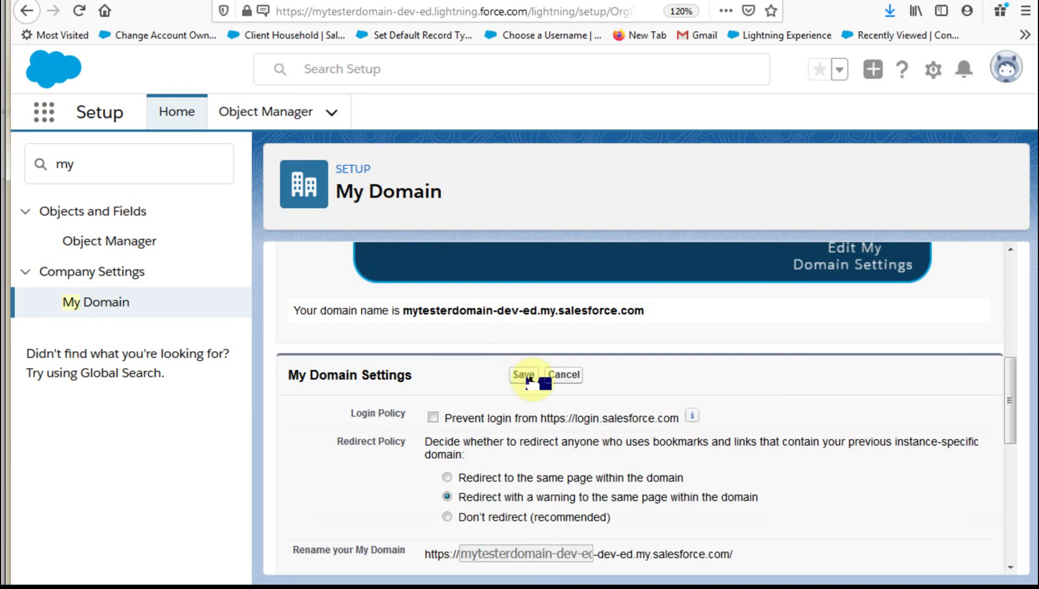
scroll(572, 388, "down", 3)
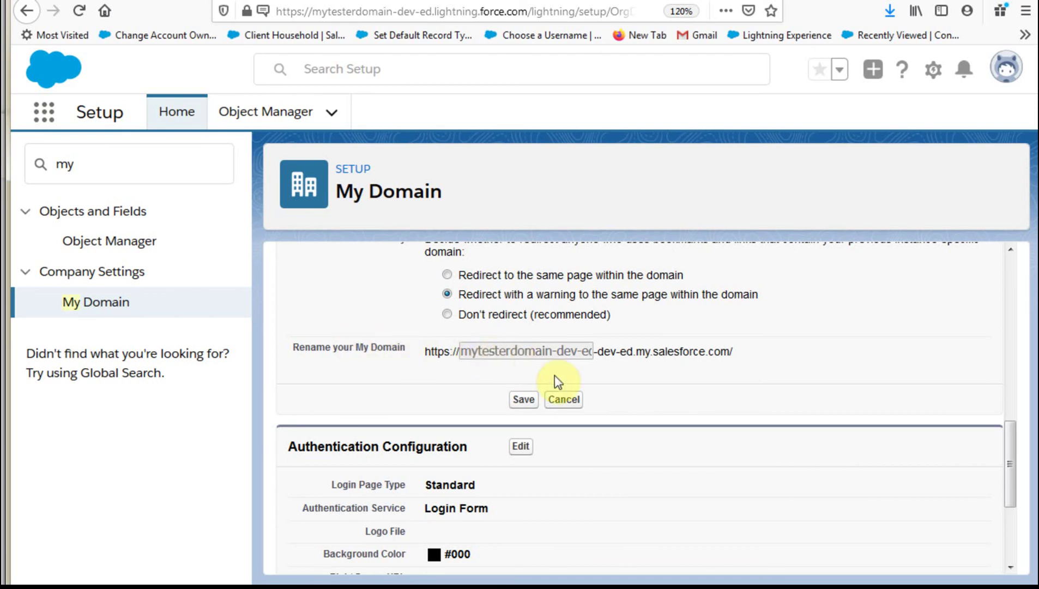
scroll(639, 409, "up", 3)
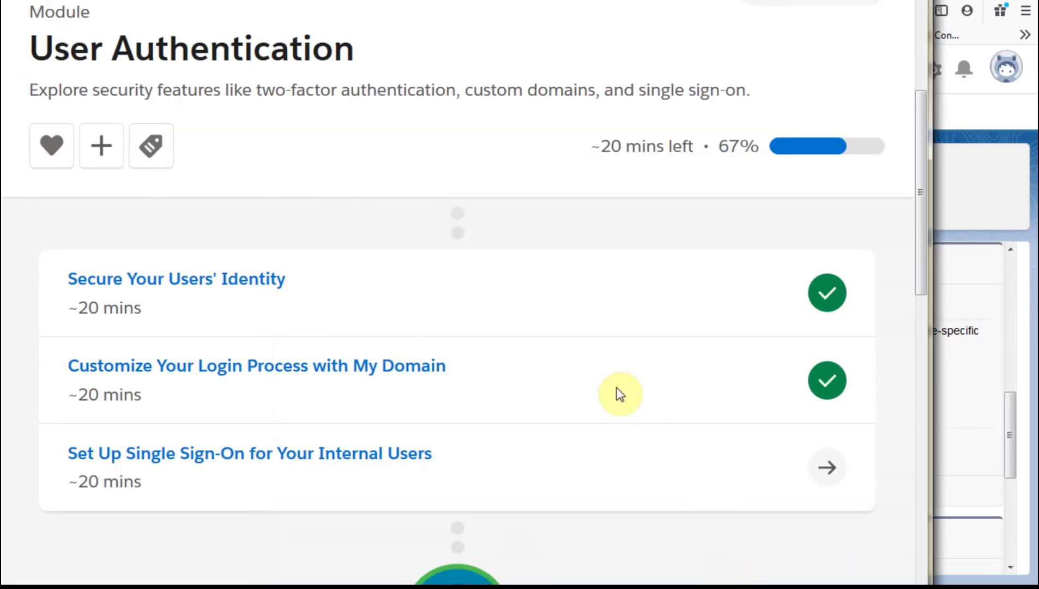
Scroll the User Authentication module page to see the 67% progress and the completed My Domain unit
scroll(617, 363, "up", 3)
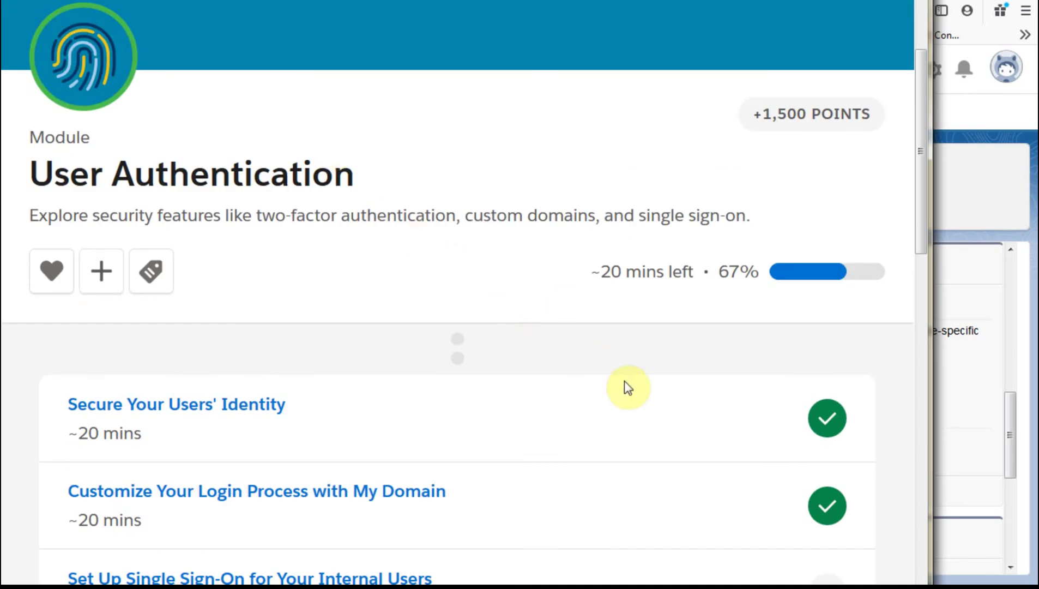
scroll(624, 387, "down", 3)
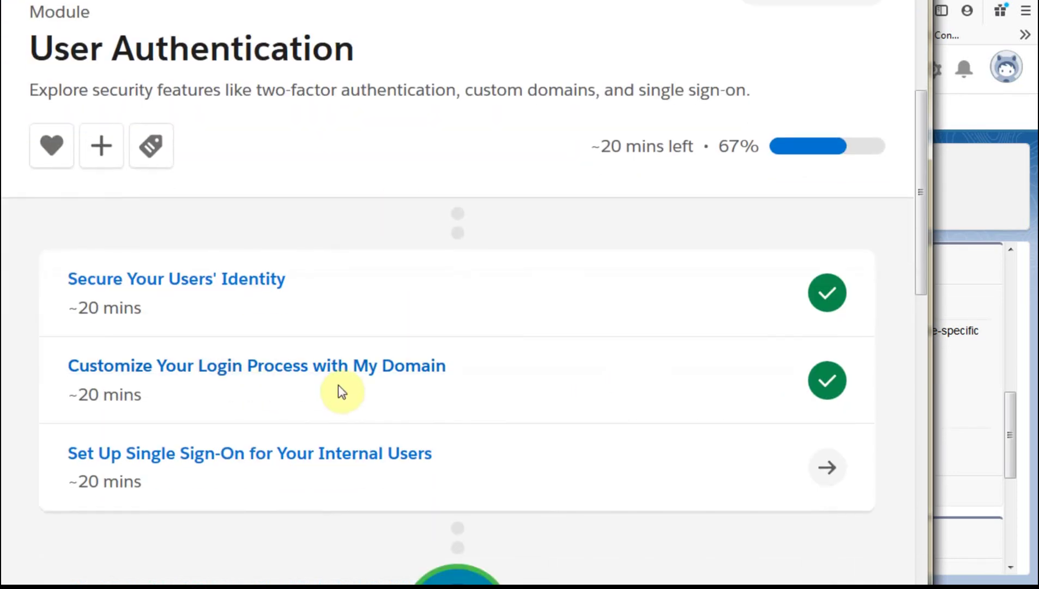